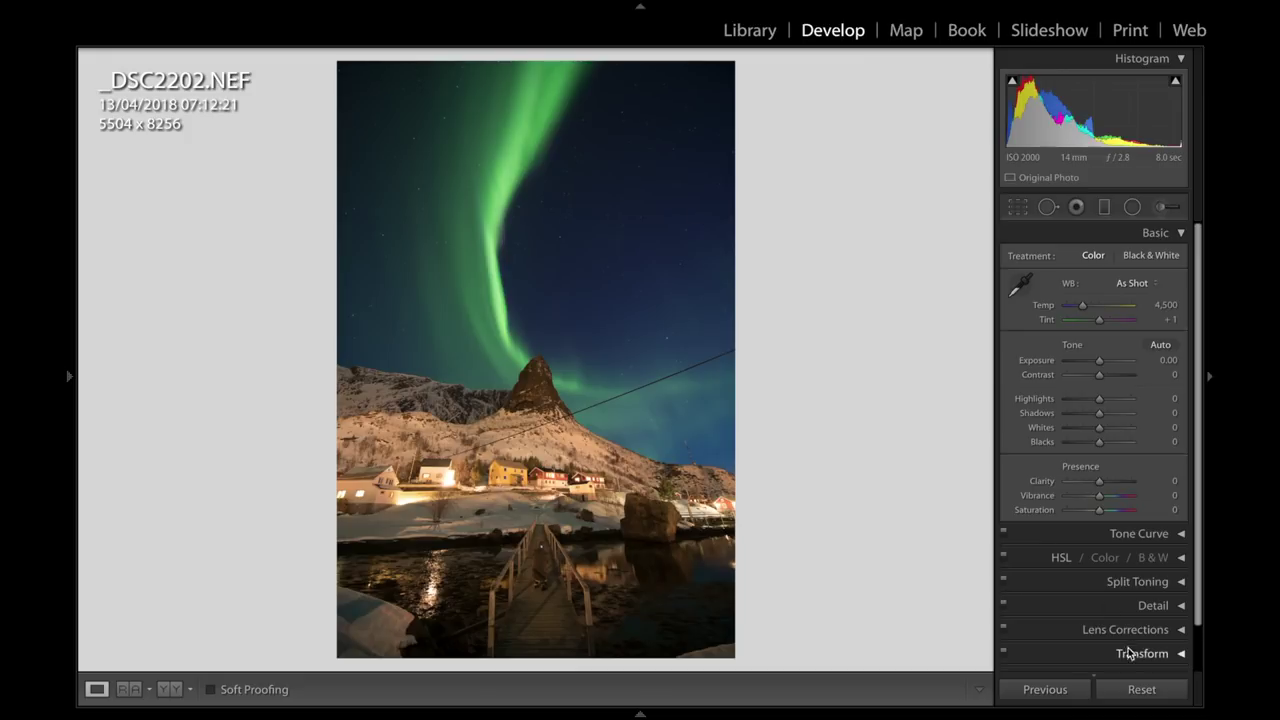
- Enable the Nikon lens profile correction and ease Vignetting down to 65
{"action": "left_click", "coordinate": [1160, 233]}
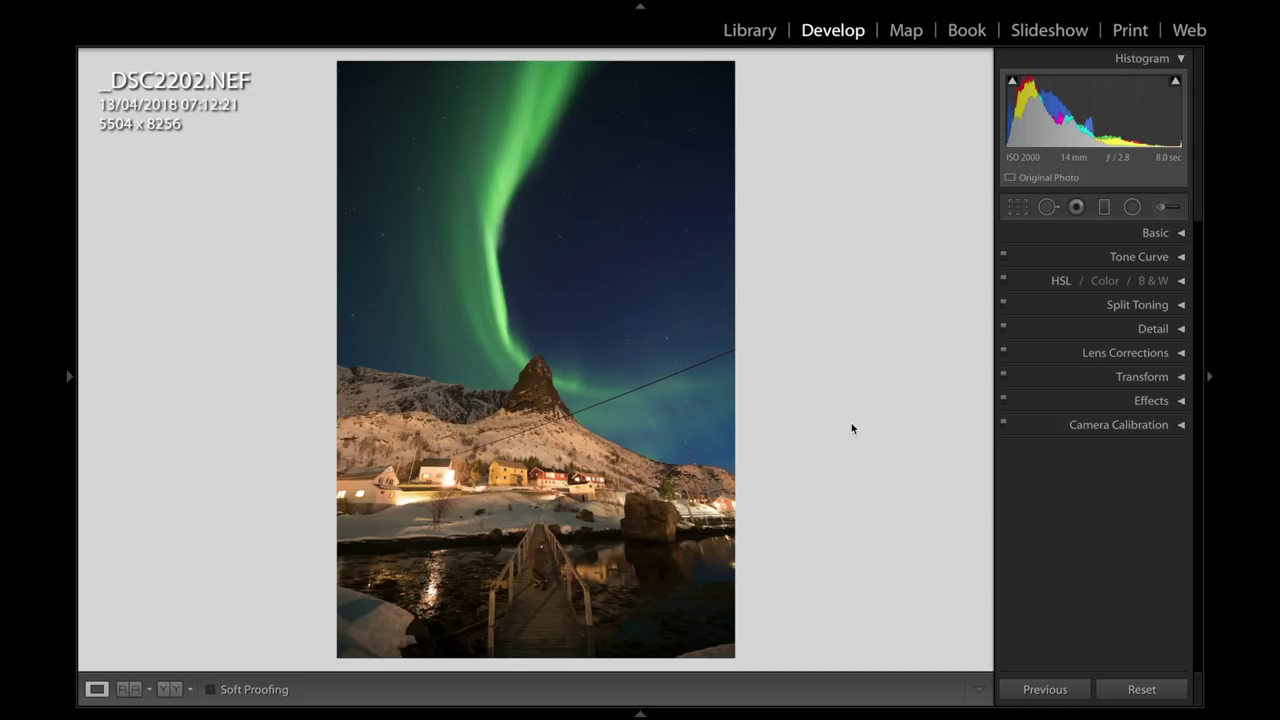
{"action": "left_click", "coordinate": [1120, 357]}
{"action": "left_click", "coordinate": [1013, 415]}
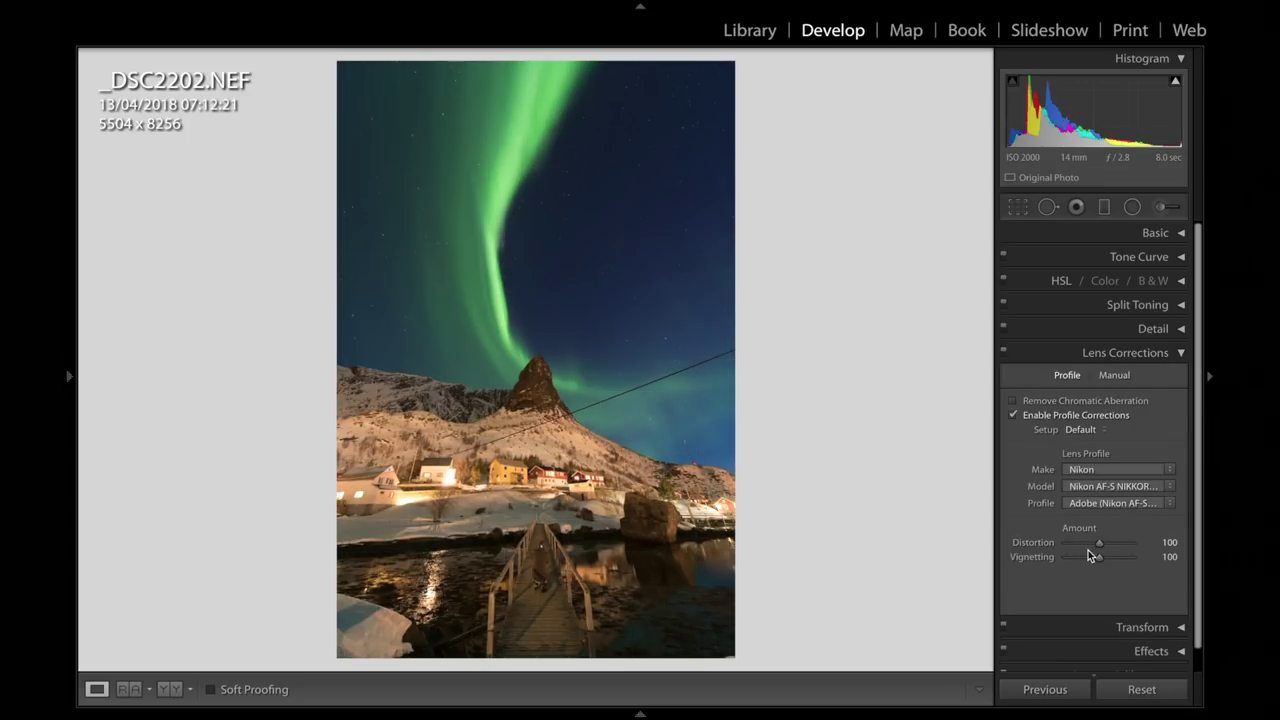
{"action": "mouse_move", "coordinate": [1090, 556]}
{"action": "left_mouse_down"}
{"action": "mouse_move", "coordinate": [1055, 559]}
{"action": "mouse_move", "coordinate": [1088, 562]}
{"action": "left_mouse_up"}
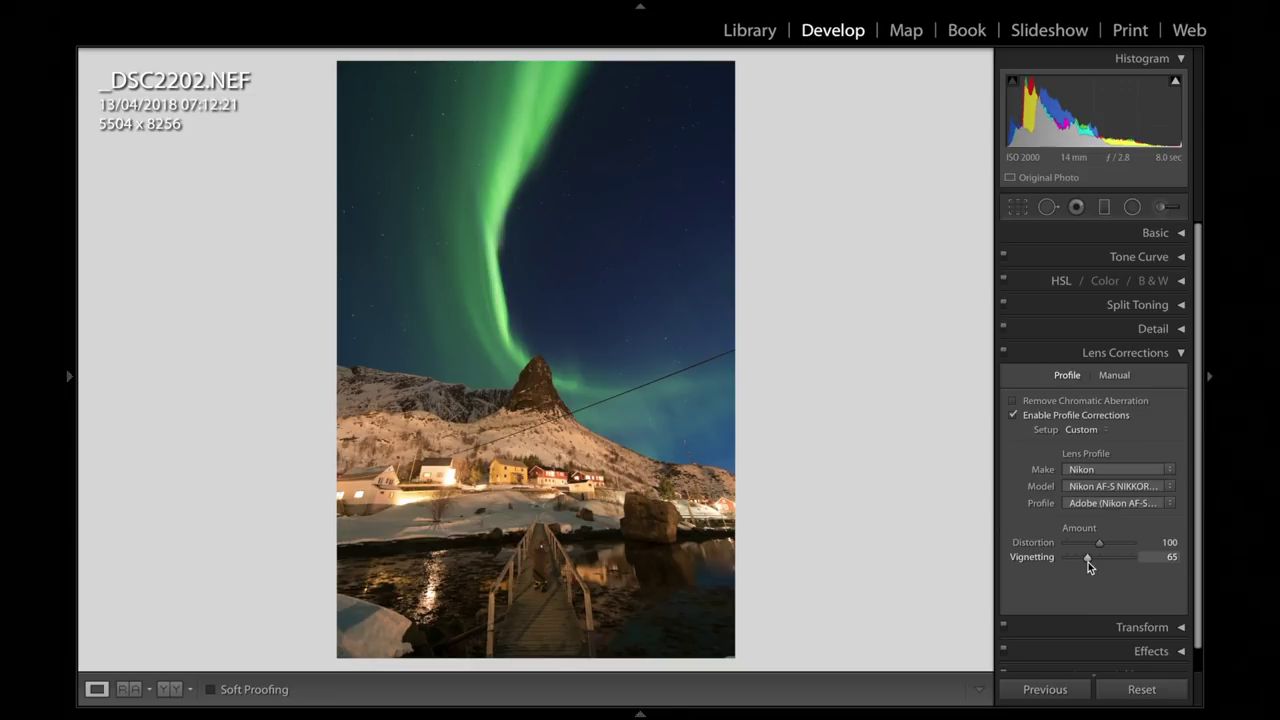
- Raise Exposure in the Basic panel to +0.50
{"action": "left_click", "coordinate": [1134, 356]}
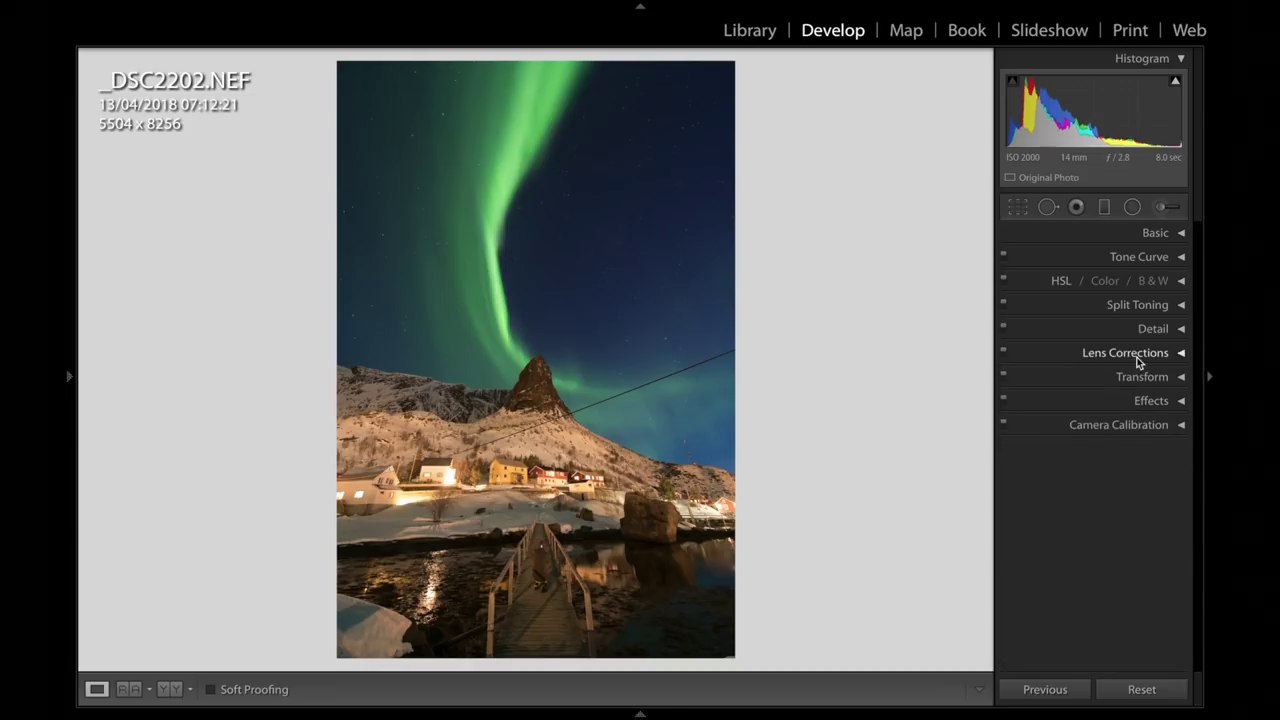
{"action": "left_click", "coordinate": [1153, 235]}
{"action": "left_click_drag", "start_coordinate": [1099, 361], "coordinate": [1099, 362]}
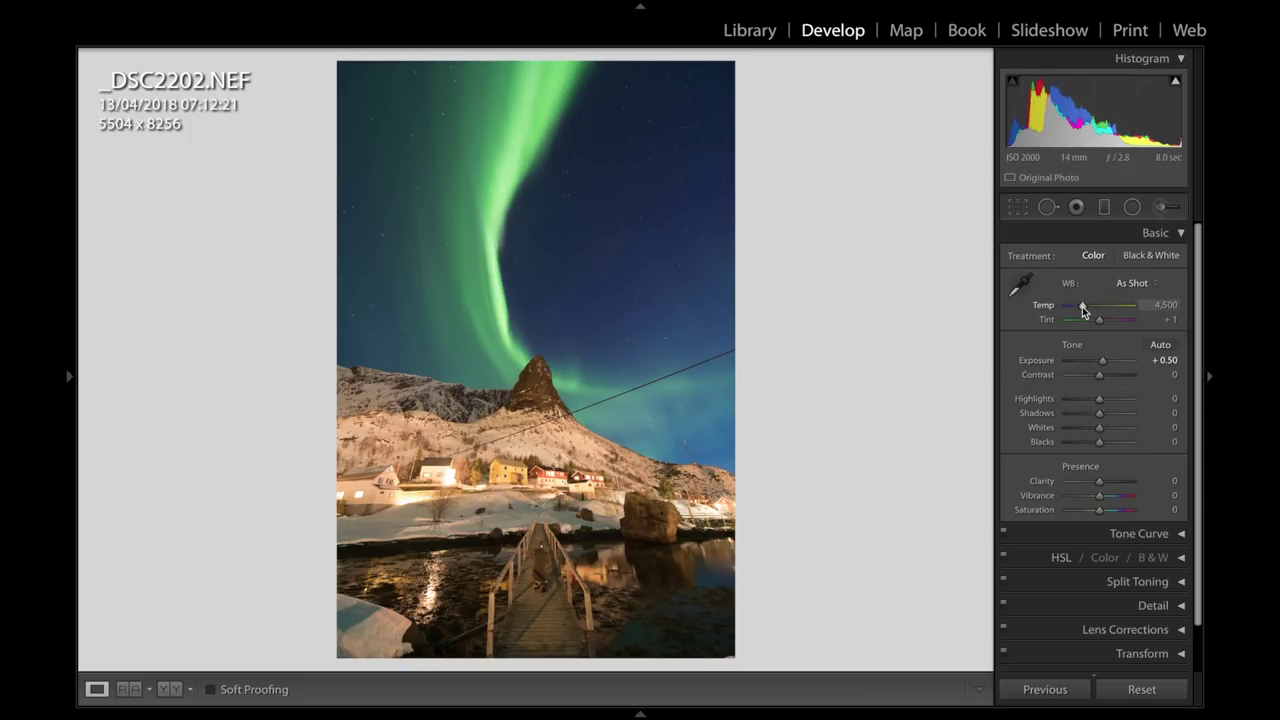
- Set Temp 4,150, Contrast +15, Shadows +38, Whites +23, Blacks −19 and Clarity +5
{"action": "mouse_move", "coordinate": [1083, 310]}
{"action": "left_mouse_down"}
{"action": "mouse_move", "coordinate": [1072, 311]}
{"action": "mouse_move", "coordinate": [1115, 316]}
{"action": "mouse_move", "coordinate": [1081, 314]}
{"action": "left_mouse_up"}
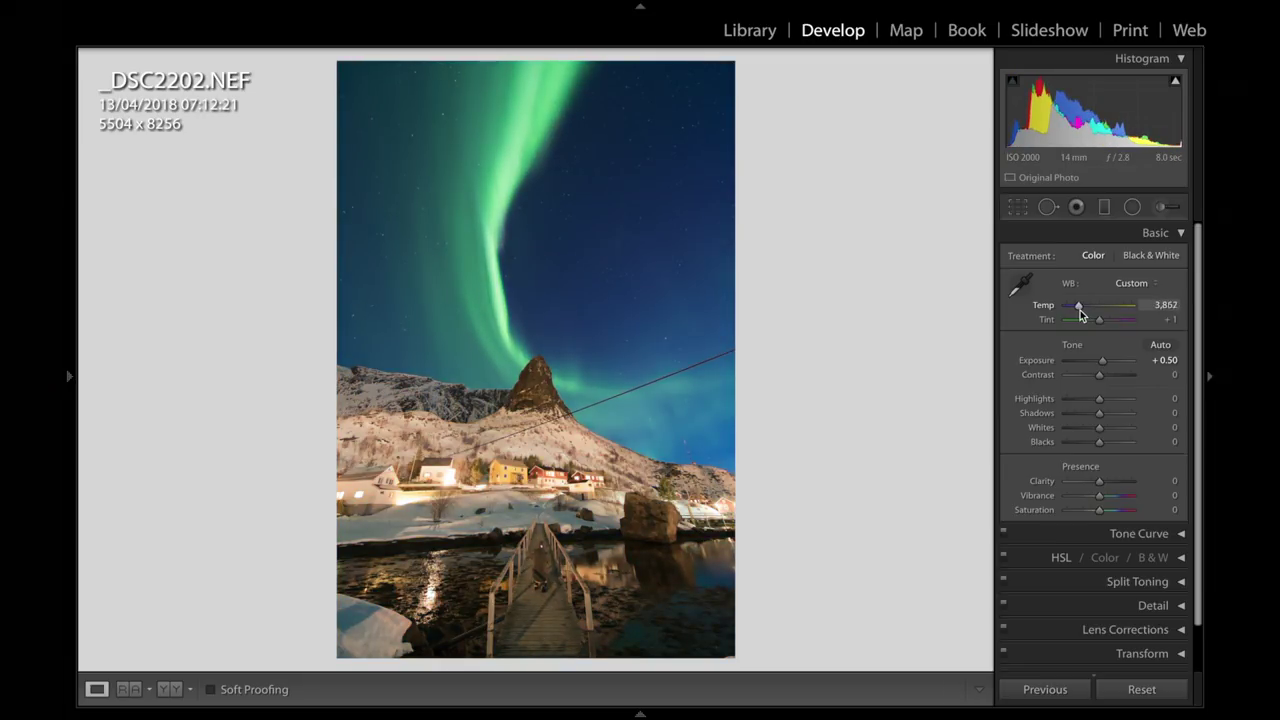
{"action": "left_click_drag", "start_coordinate": [1100, 371], "coordinate": [1105, 376]}
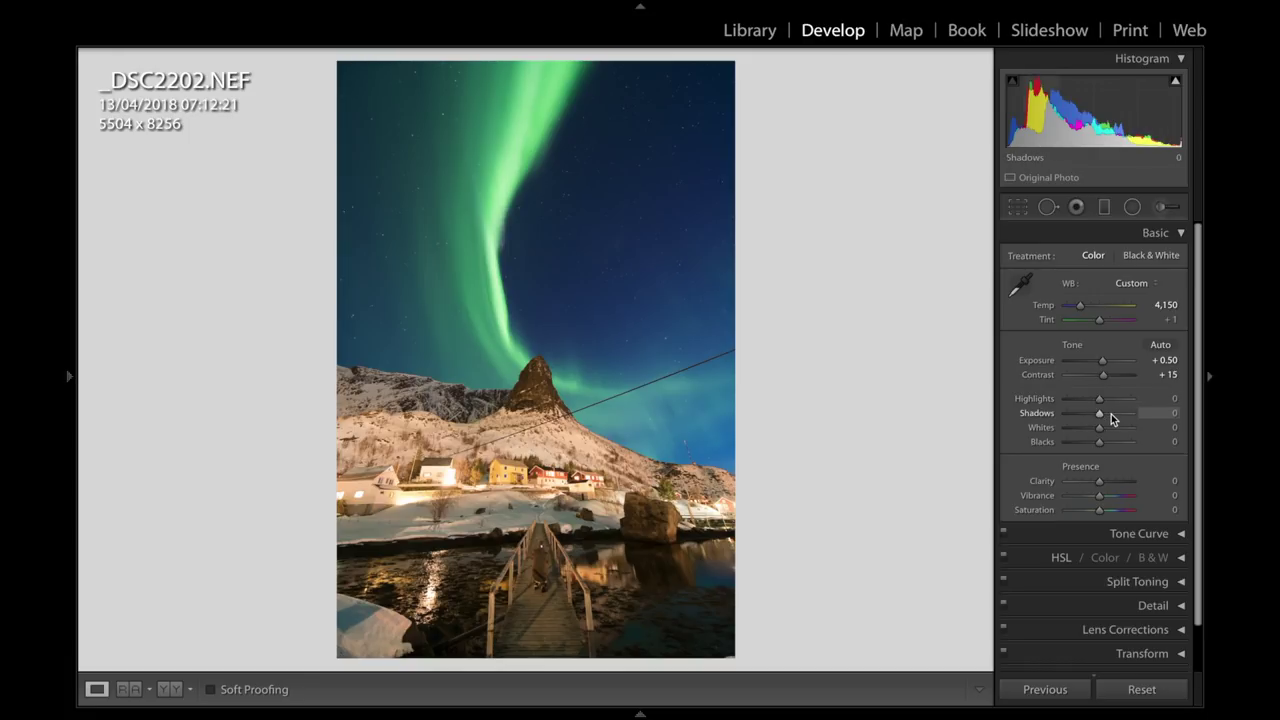
{"action": "left_click_drag", "start_coordinate": [1111, 414], "coordinate": [1093, 441]}
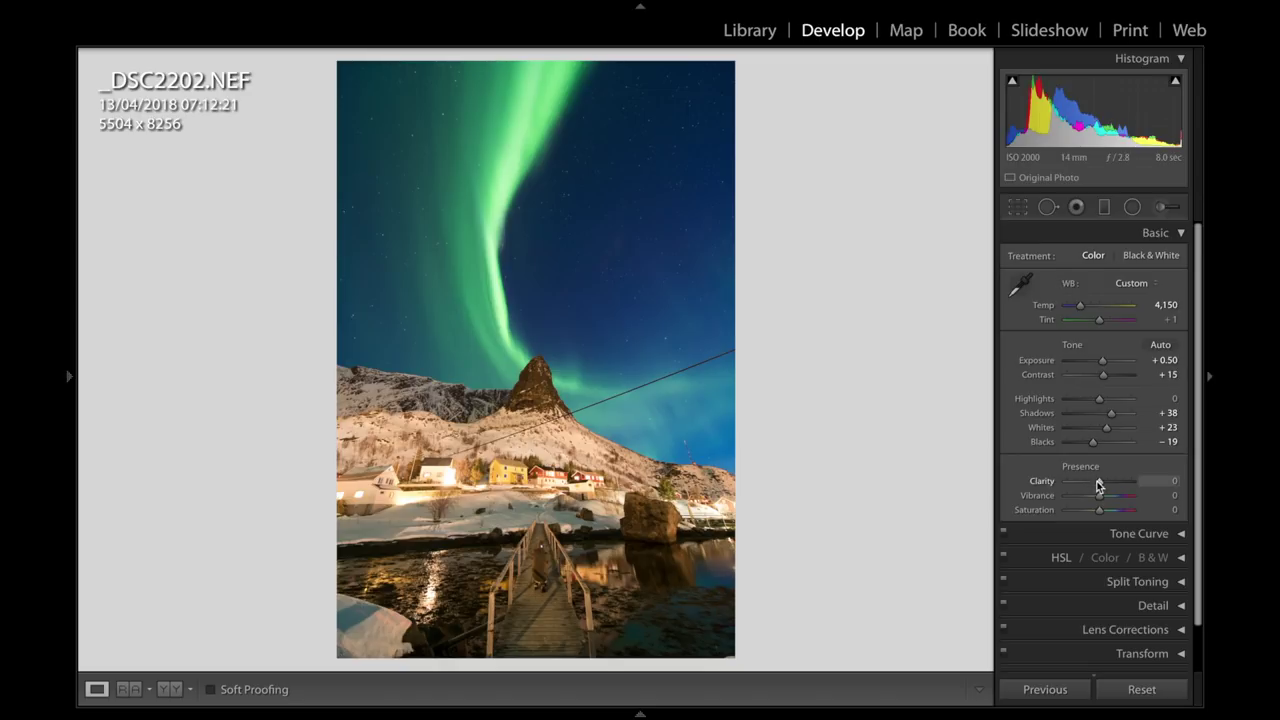
{"action": "left_click_drag", "start_coordinate": [1100, 487], "coordinate": [1102, 488]}
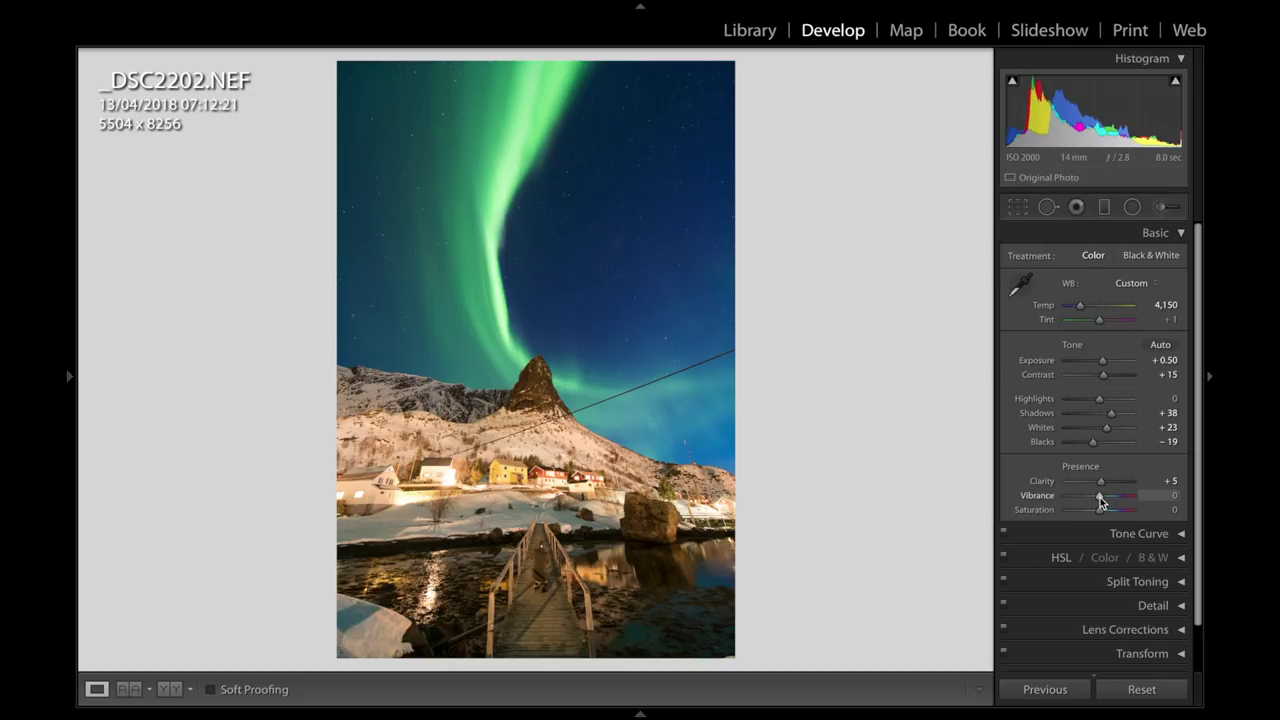
{"action": "left_click", "coordinate": [1155, 234]}
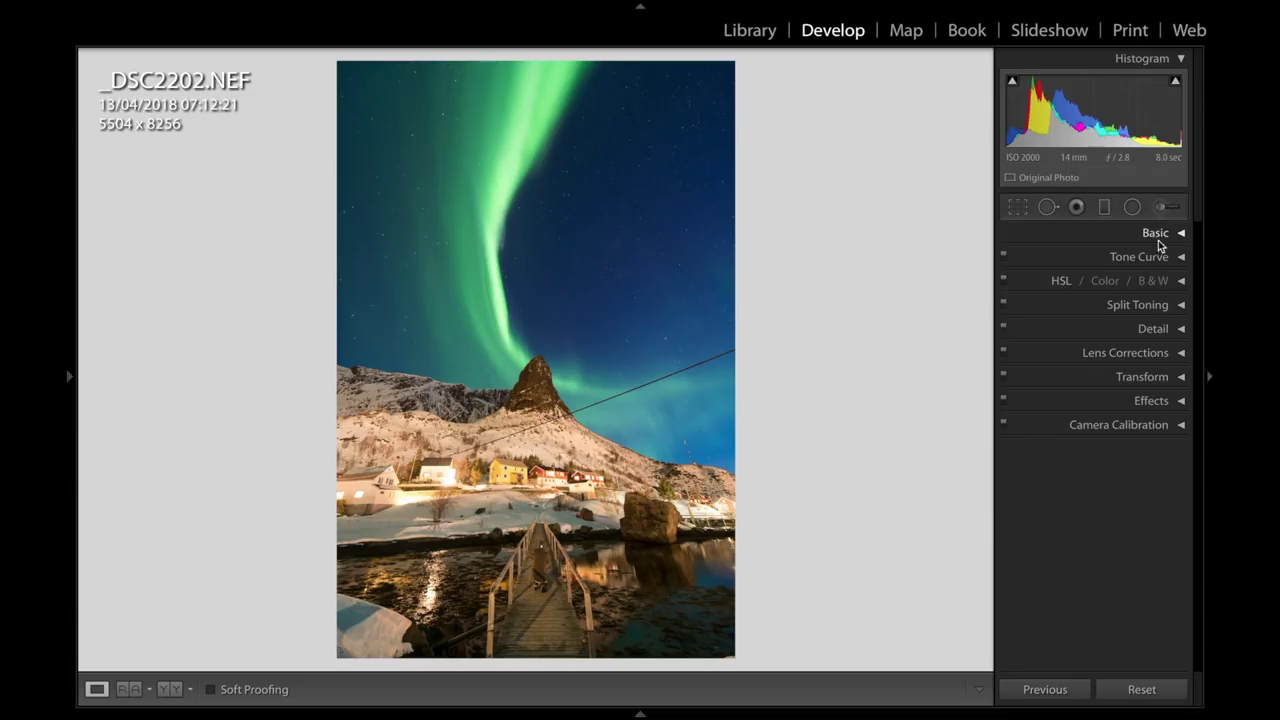
- Raise a highlight point, pull a shadow point down and move the black endpoint right
{"action": "left_click", "coordinate": [1165, 256]}
{"action": "left_click_drag", "start_coordinate": [1127, 317], "coordinate": [1124, 313]}
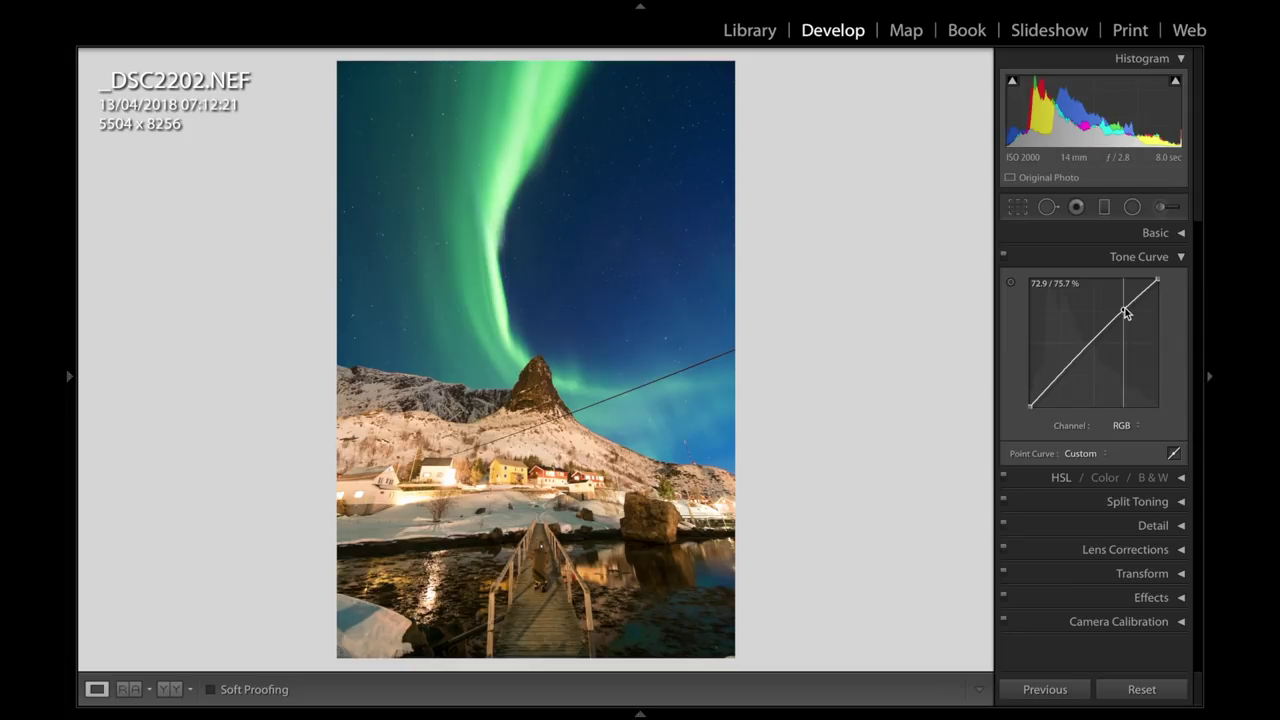
{"action": "left_click_drag", "start_coordinate": [1063, 372], "coordinate": [1063, 378]}
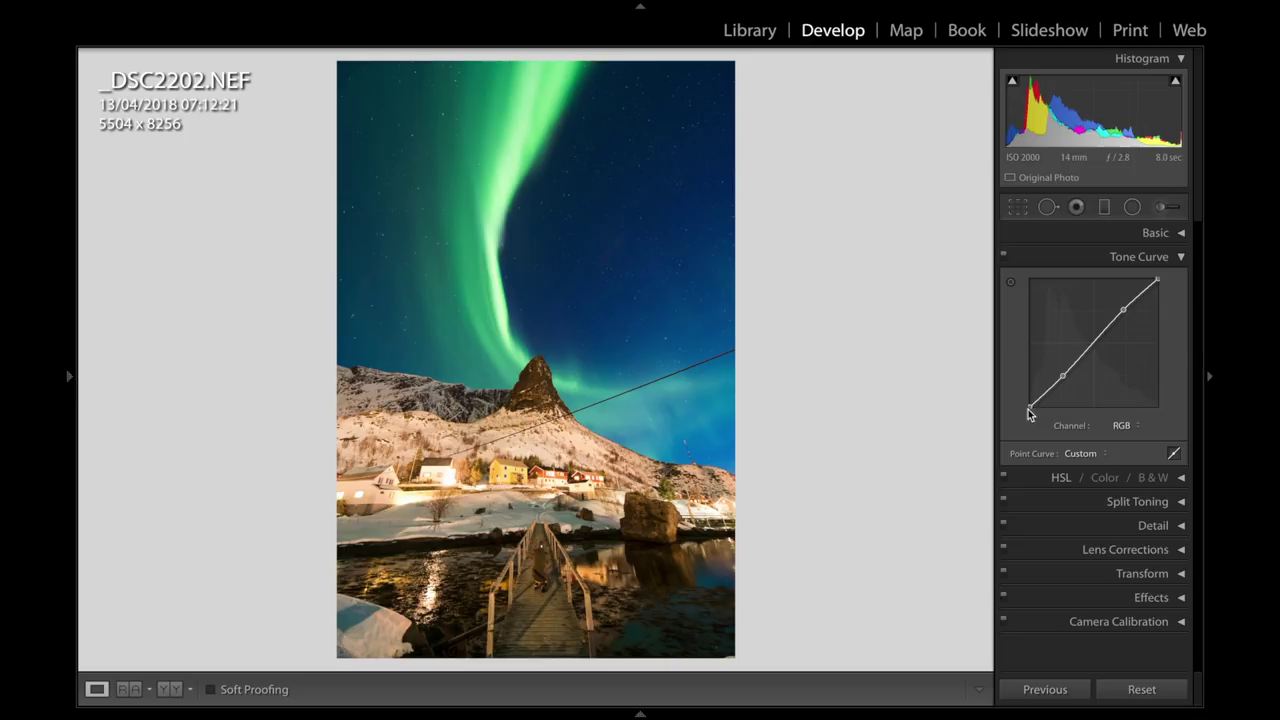
{"action": "left_click_drag", "start_coordinate": [1029, 407], "coordinate": [1014, 428]}
{"action": "key", "text": "ctrl+3"}
- Shift the Green hue to −19 and the Blue hue to −15
{"action": "left_click", "coordinate": [1016, 304]}
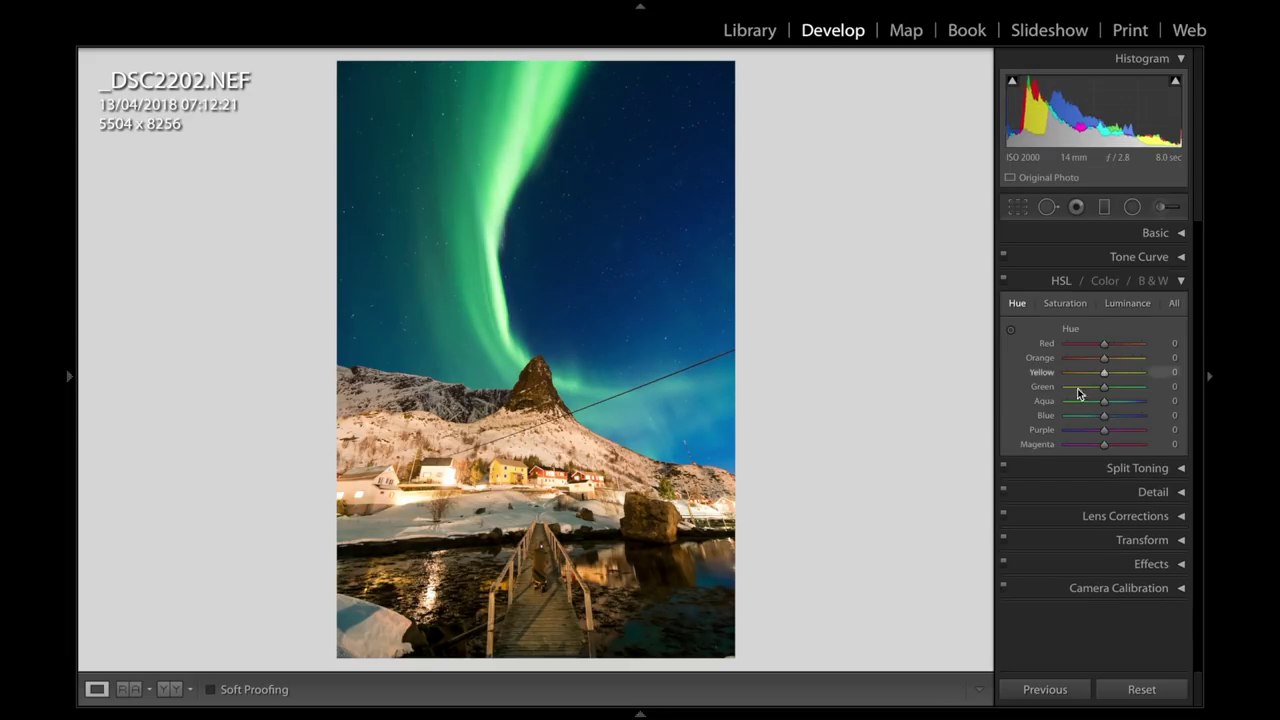
{"action": "mouse_move", "coordinate": [1104, 388]}
{"action": "left_mouse_down"}
{"action": "mouse_move", "coordinate": [1043, 400]}
{"action": "mouse_move", "coordinate": [1093, 393]}
{"action": "mouse_move", "coordinate": [1030, 388]}
{"action": "mouse_move", "coordinate": [1098, 388]}
{"action": "left_mouse_up"}
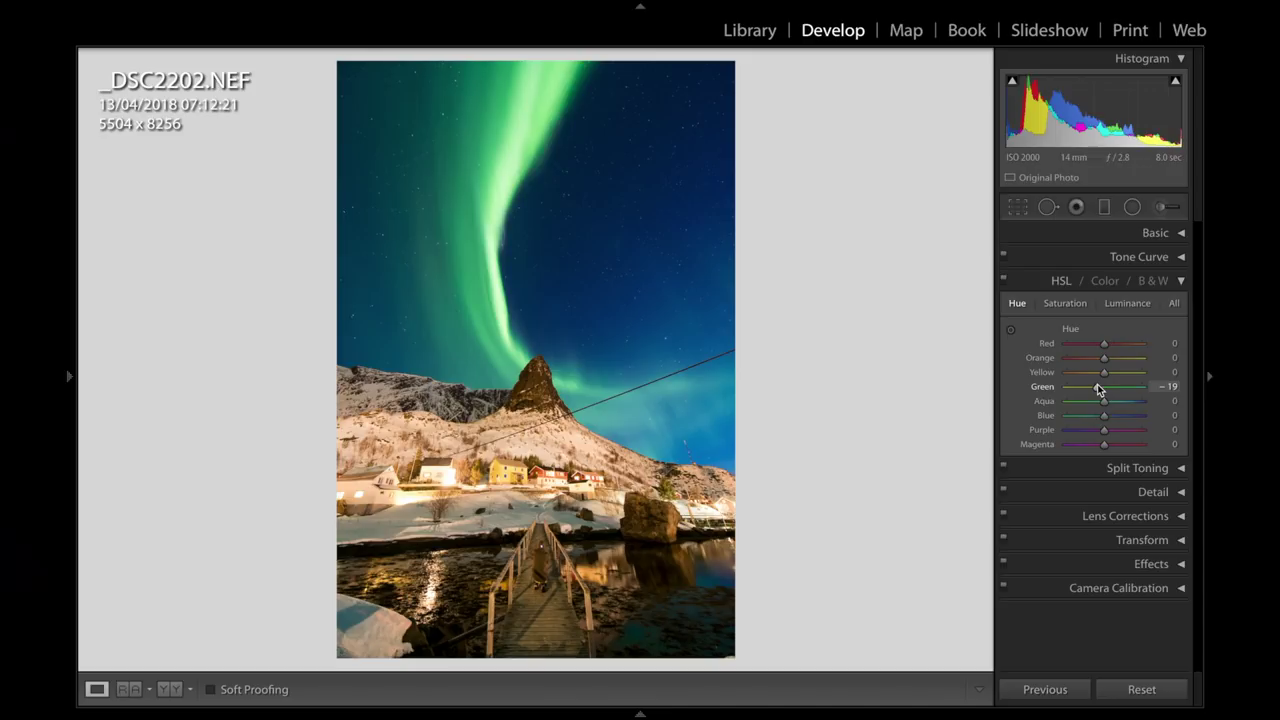
{"action": "left_click", "coordinate": [543, 270]}
{"action": "left_click_drag", "start_coordinate": [1104, 415], "coordinate": [1095, 417]}
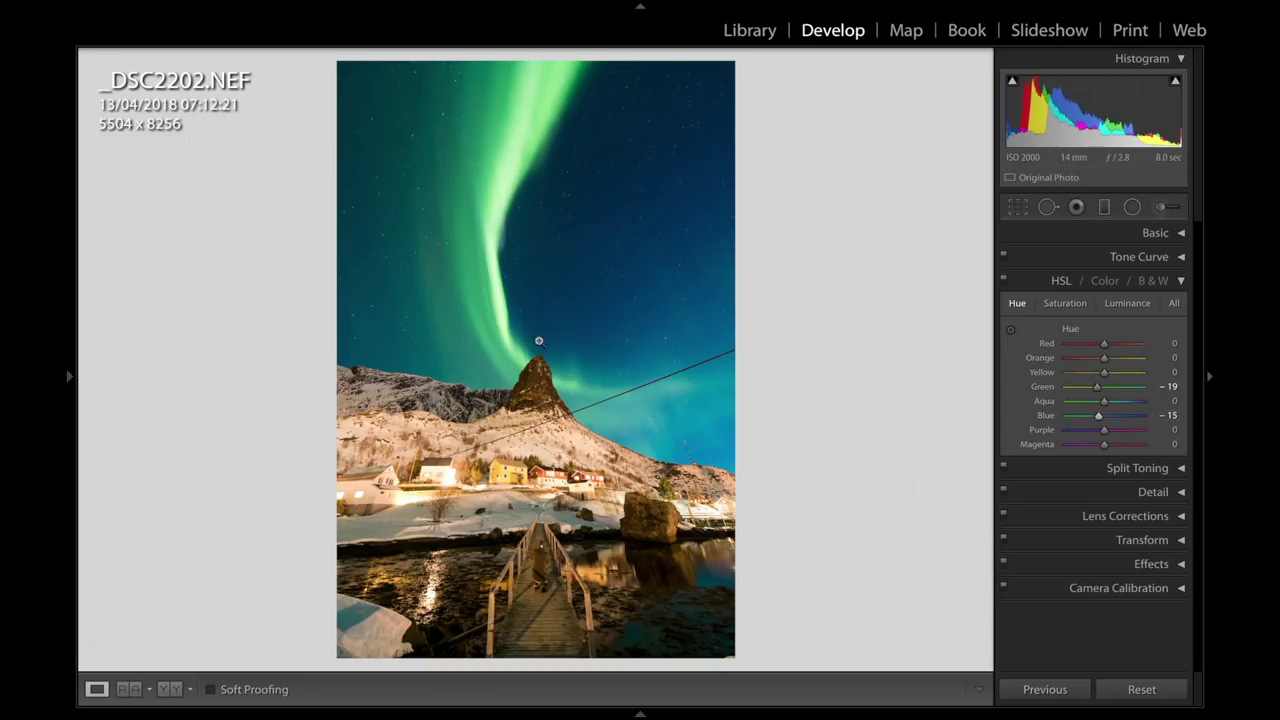
- Desaturate Blue −17, Orange −26, Yellow −21, then adjust Blue luminance
{"action": "left_click", "coordinate": [1065, 303]}
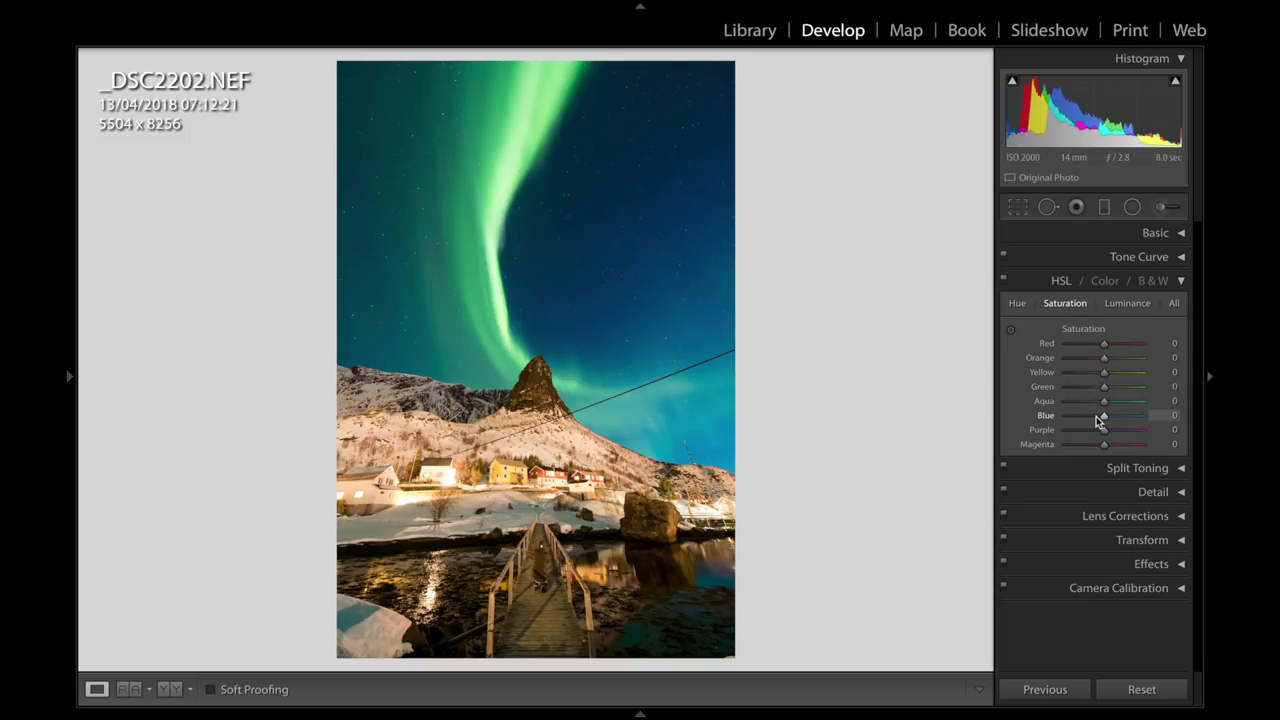
{"action": "left_click_drag", "start_coordinate": [1104, 415], "coordinate": [1099, 422]}
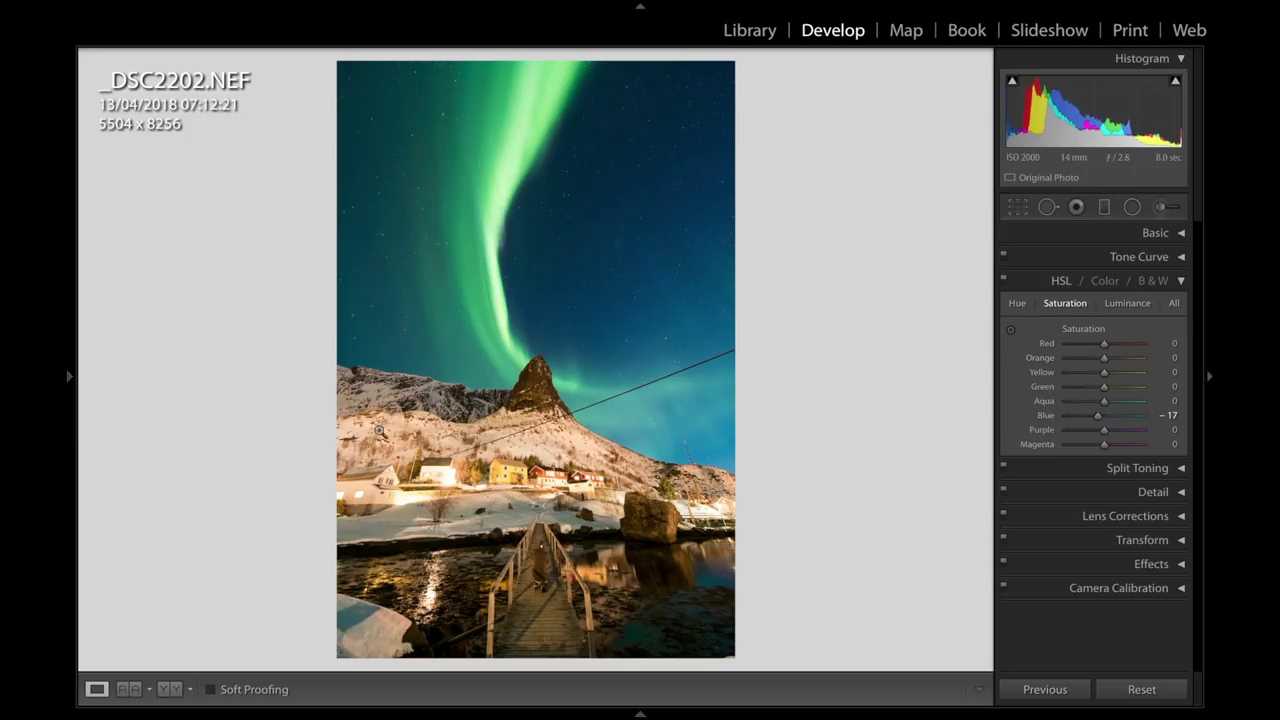
{"action": "left_click", "coordinate": [1094, 361]}
{"action": "left_click_drag", "start_coordinate": [1094, 362], "coordinate": [1094, 375]}
{"action": "left_click", "coordinate": [1089, 373]}
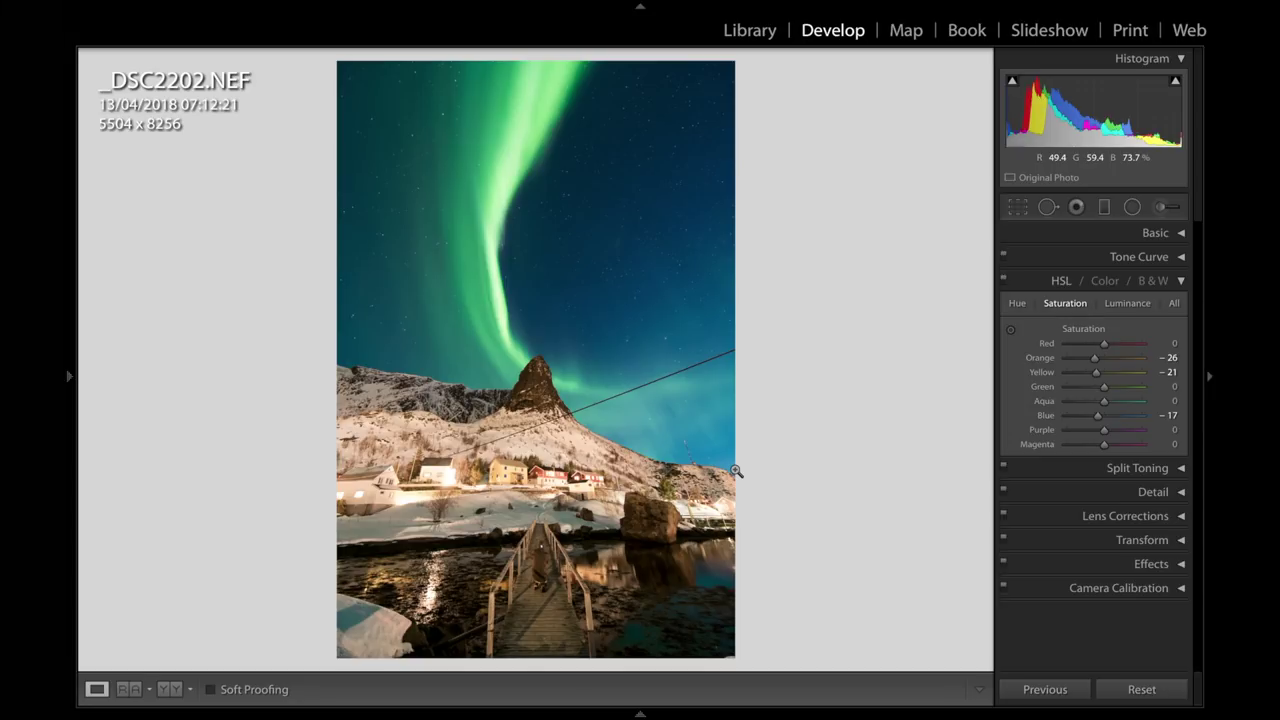
{"action": "left_click", "coordinate": [1131, 303]}
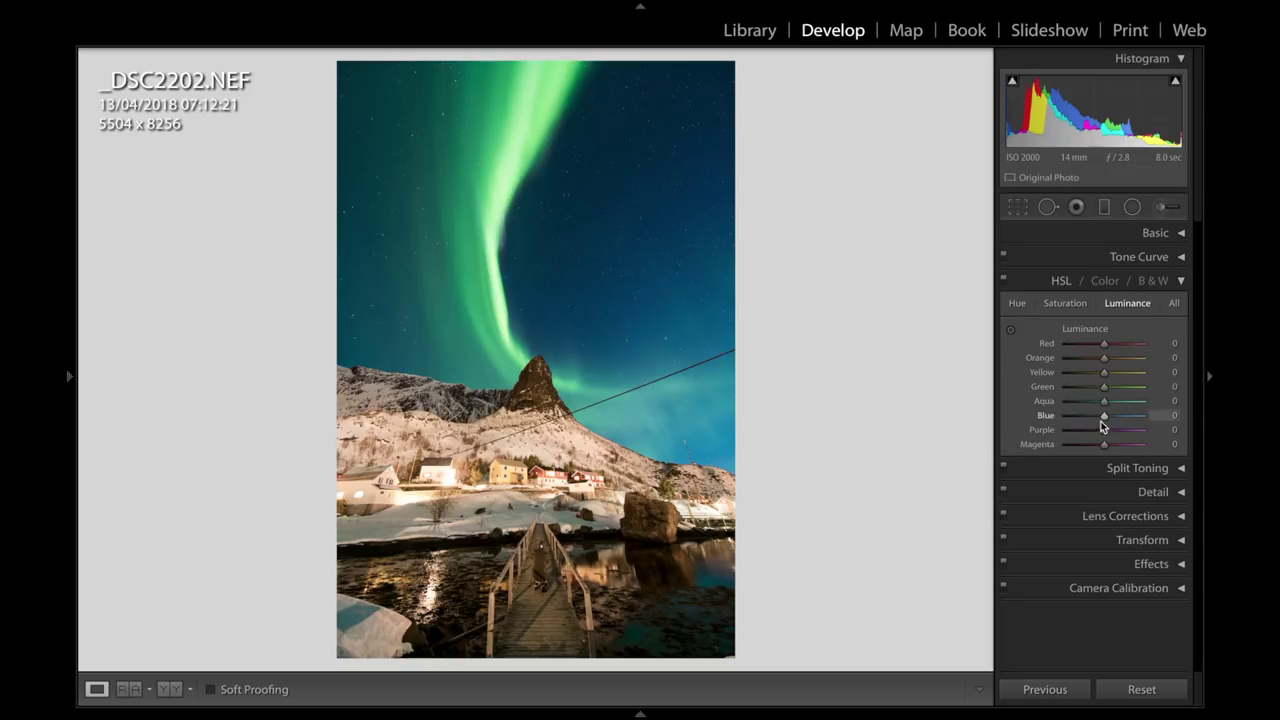
{"action": "left_click_drag", "start_coordinate": [1103, 419], "coordinate": [1115, 403]}
- Set Detail sharpening Amount to 55 and Luminance noise reduction to about 16
{"action": "left_click", "coordinate": [1120, 281]}
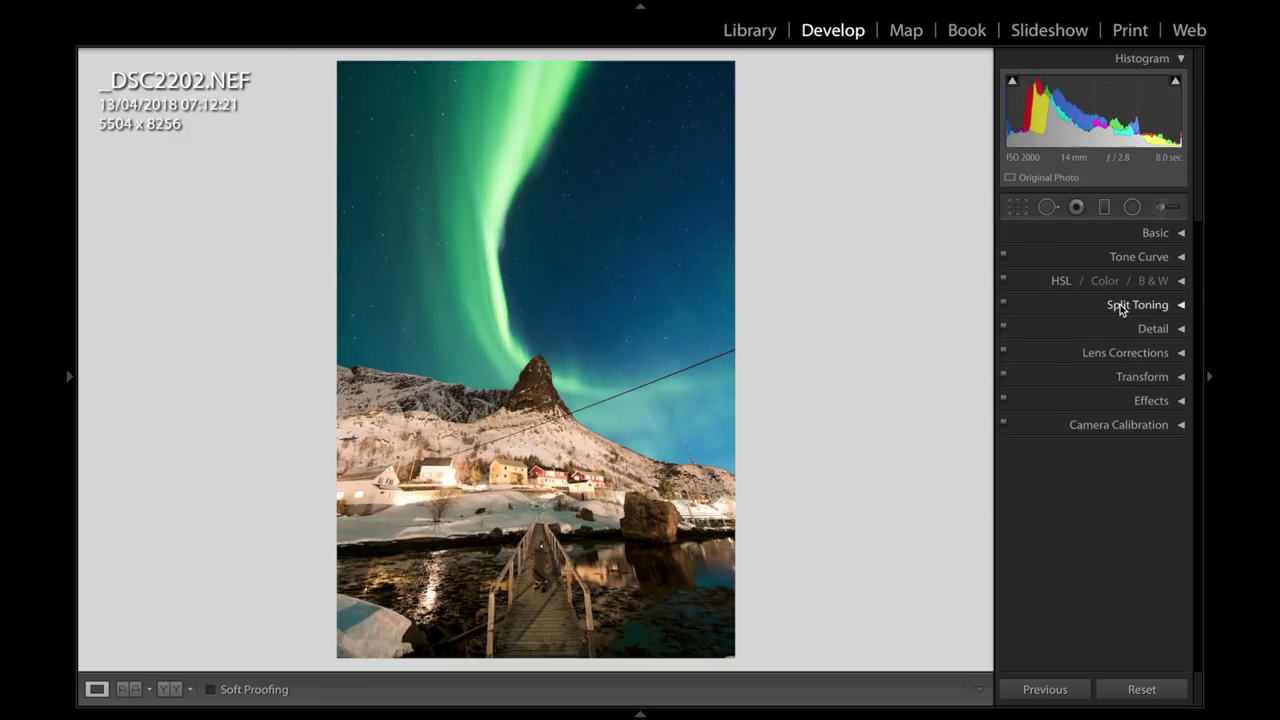
{"action": "left_click", "coordinate": [1143, 306]}
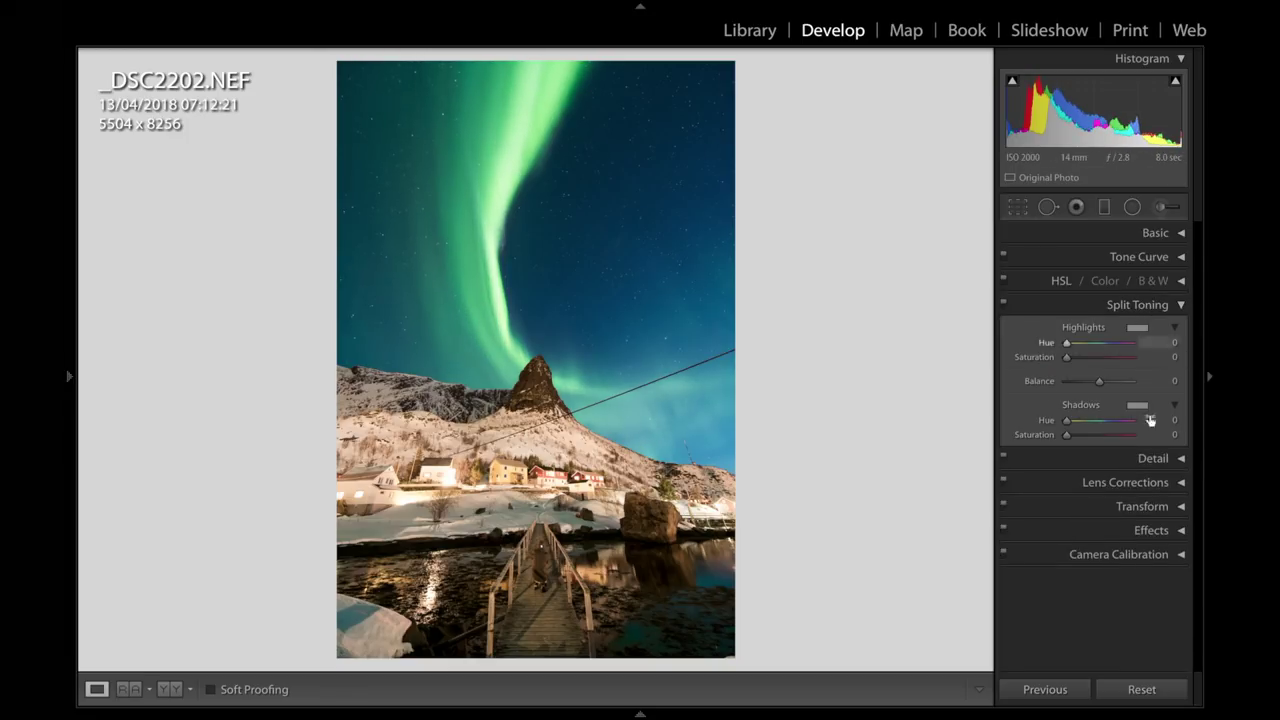
{"action": "left_click", "coordinate": [1149, 308]}
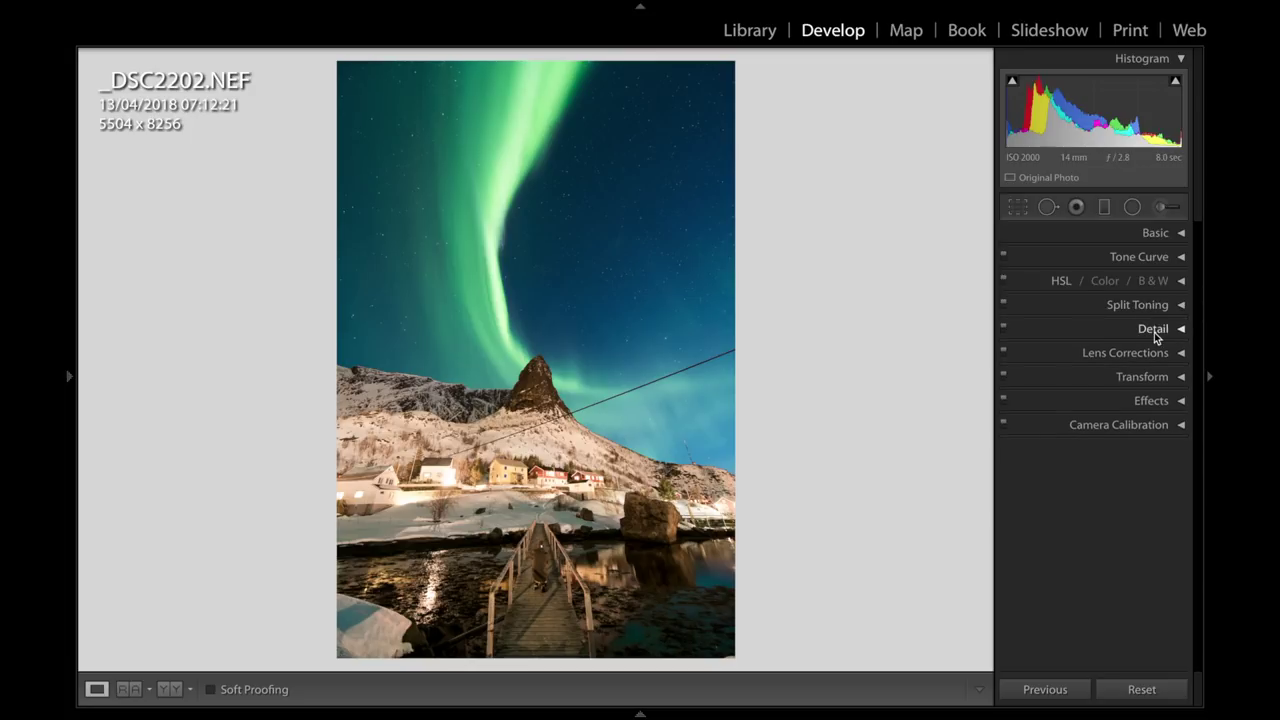
{"action": "left_click", "coordinate": [1155, 331]}
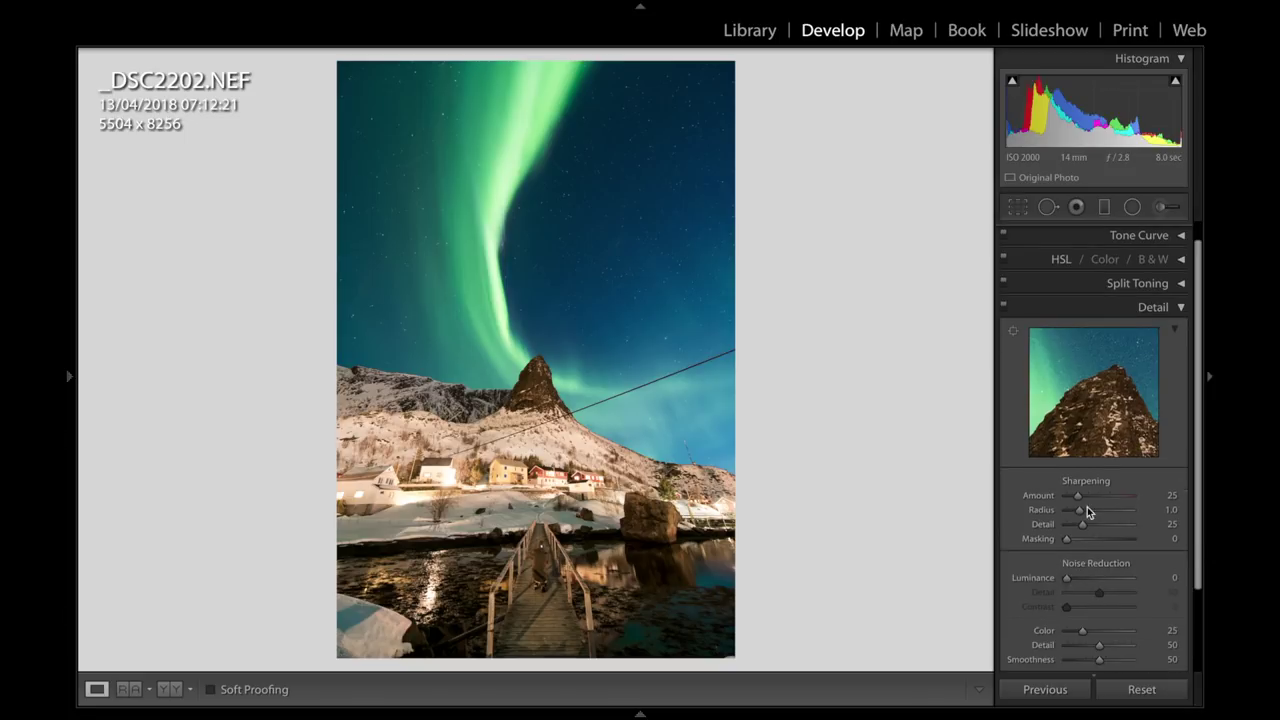
{"action": "left_click_drag", "start_coordinate": [1080, 497], "coordinate": [1091, 500]}
{"action": "left_click", "coordinate": [1080, 571]}
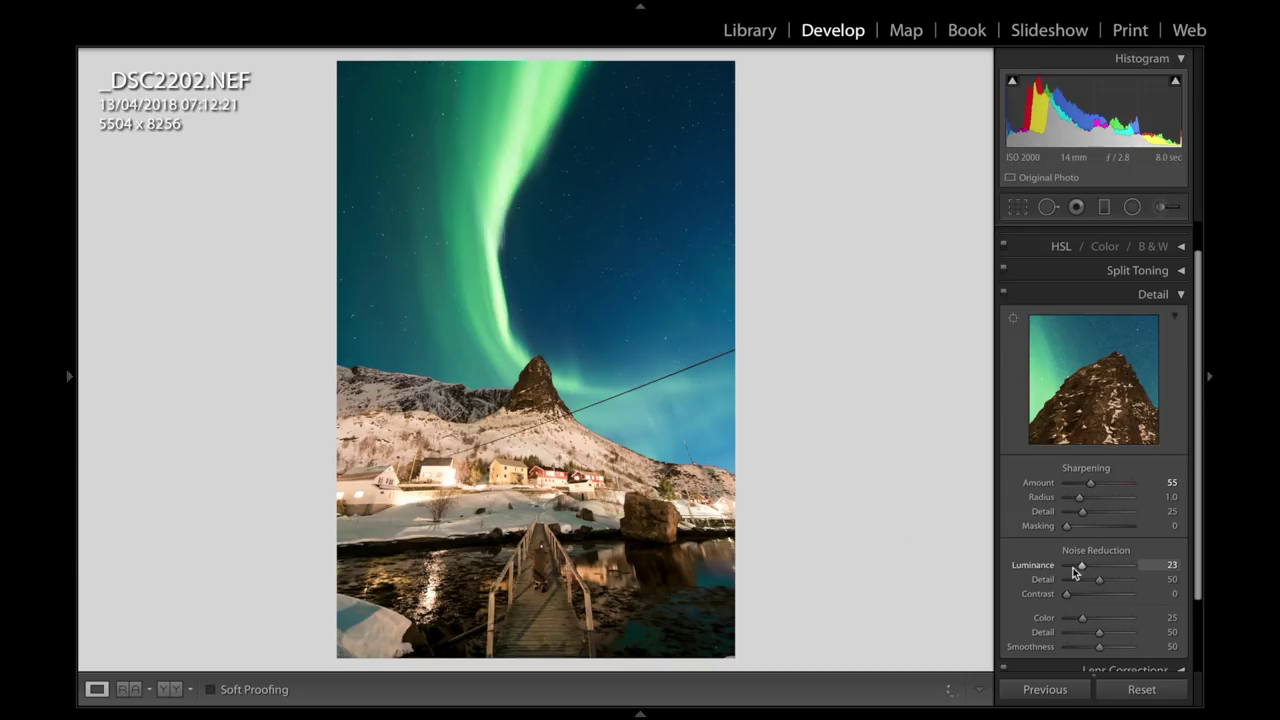
{"action": "left_click_drag", "start_coordinate": [1079, 567], "coordinate": [1078, 572]}
{"action": "left_click_drag", "start_coordinate": [505, 308], "coordinate": [600, 290]}
{"action": "left_click", "coordinate": [1145, 294]}
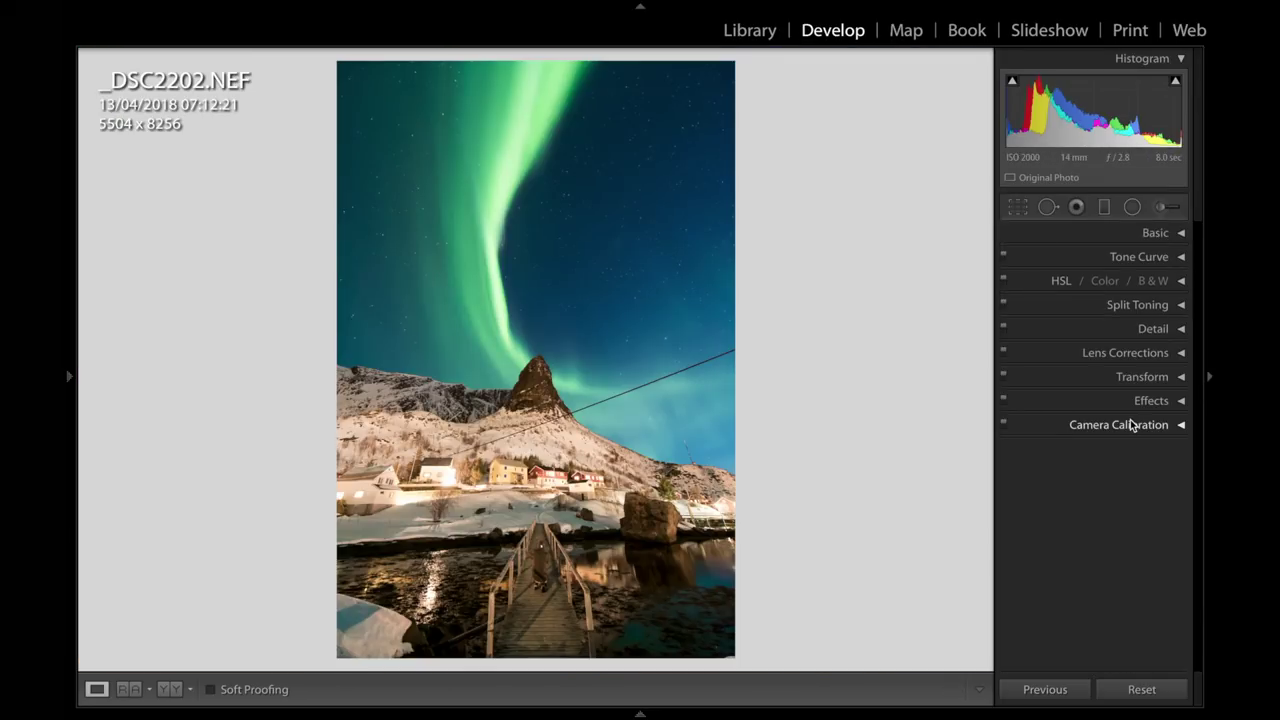
- Test and undo Red and Blue Primary hue and saturation shifts in Camera Calibration
{"action": "left_click", "coordinate": [1132, 426]}
{"action": "left_click", "coordinate": [1080, 555]}
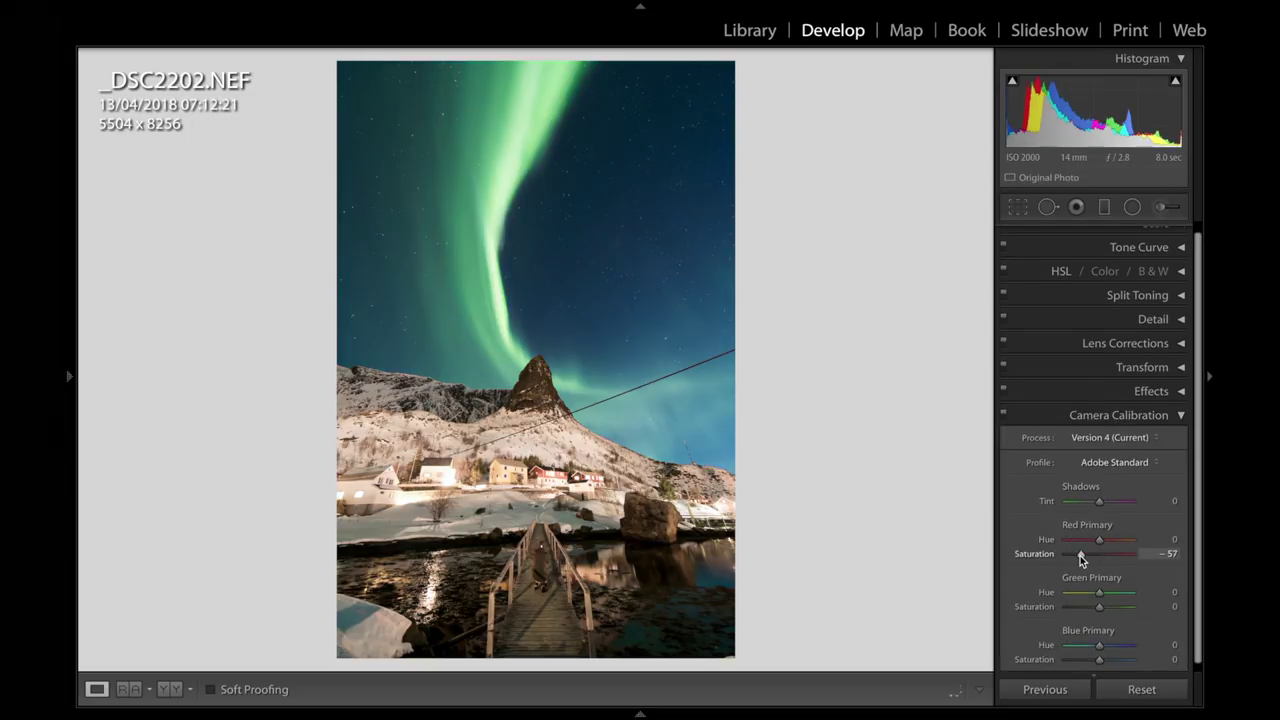
{"action": "key", "text": "ctrl+z"}
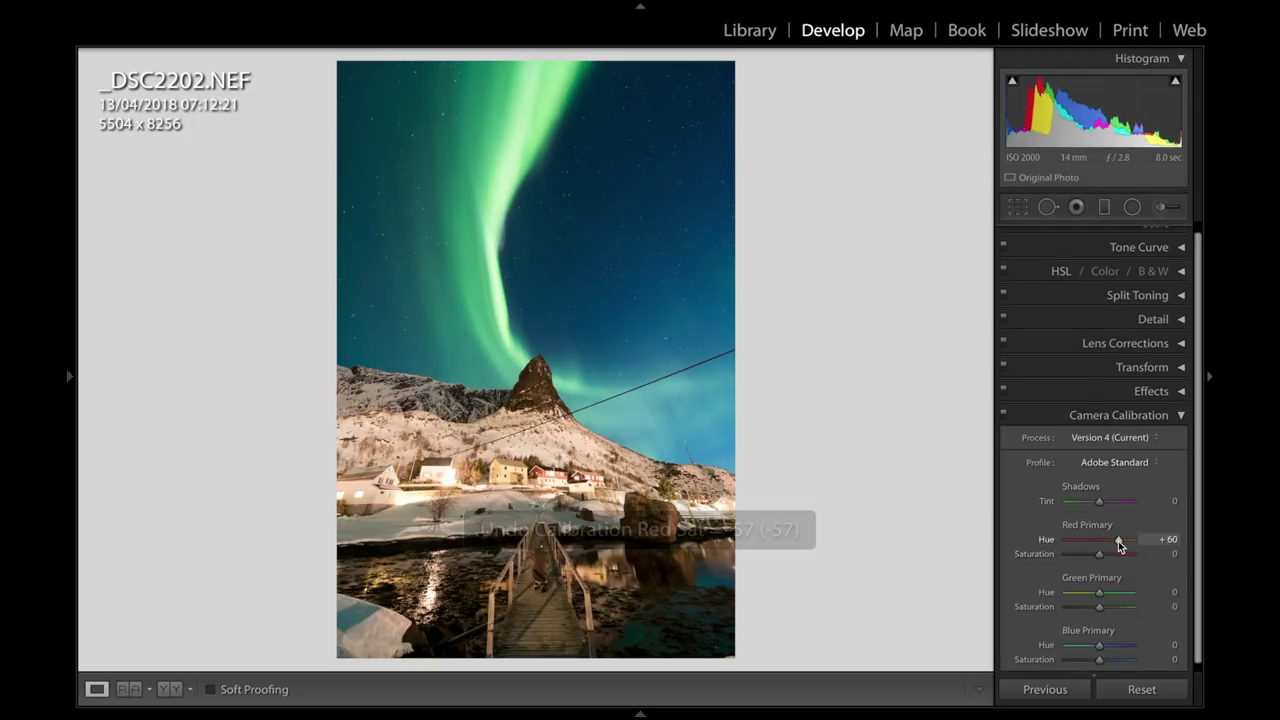
{"action": "left_click_drag", "start_coordinate": [1090, 539], "coordinate": [1058, 549]}
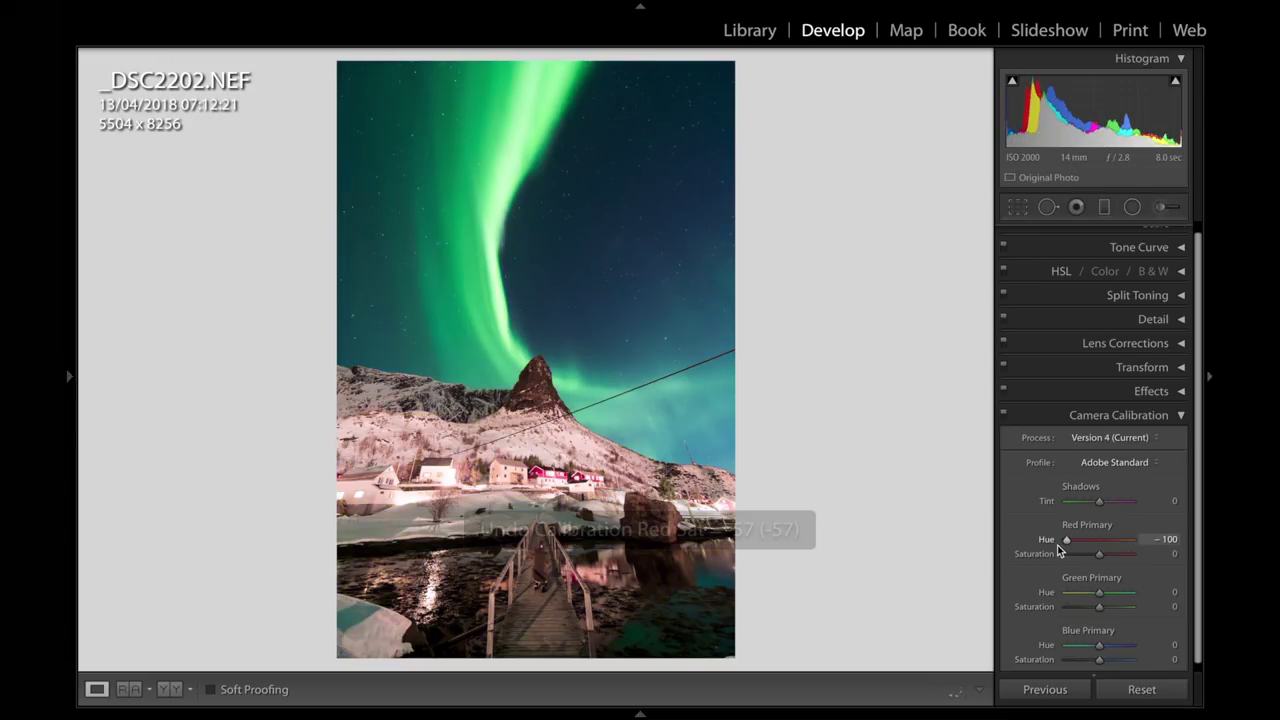
{"action": "key", "text": "ctrl+z"}
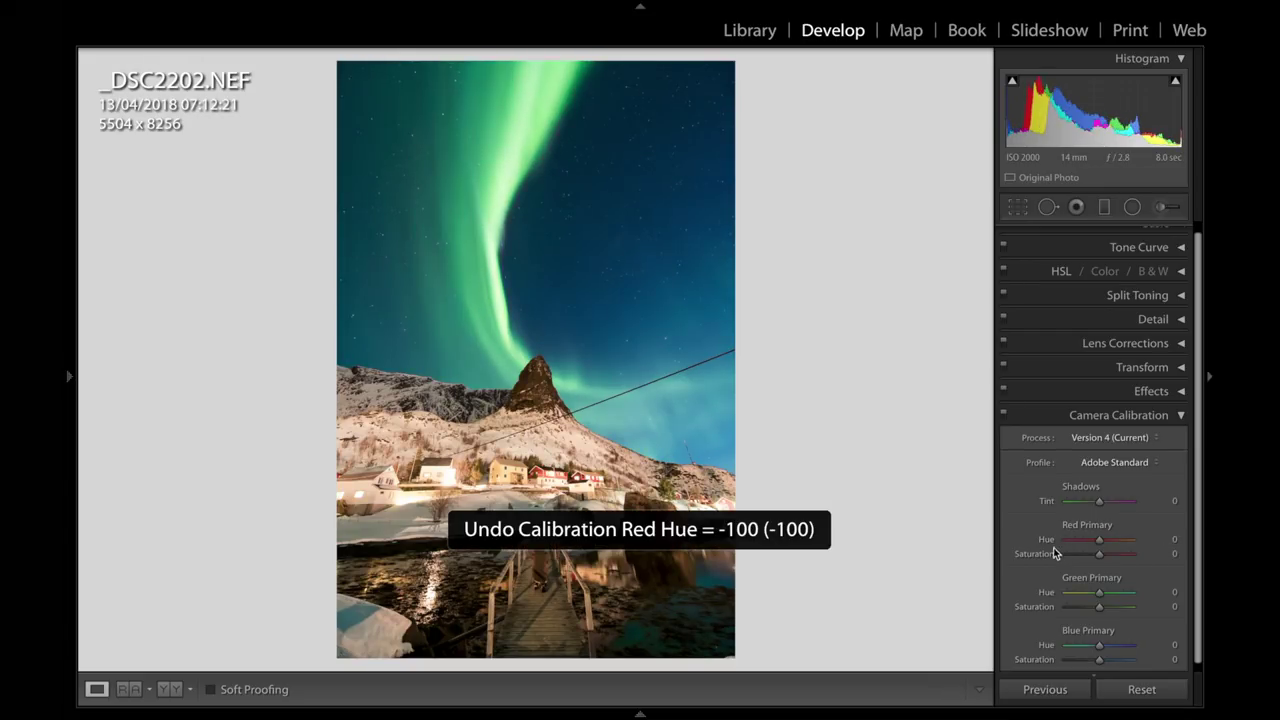
{"action": "left_click", "coordinate": [1070, 645]}
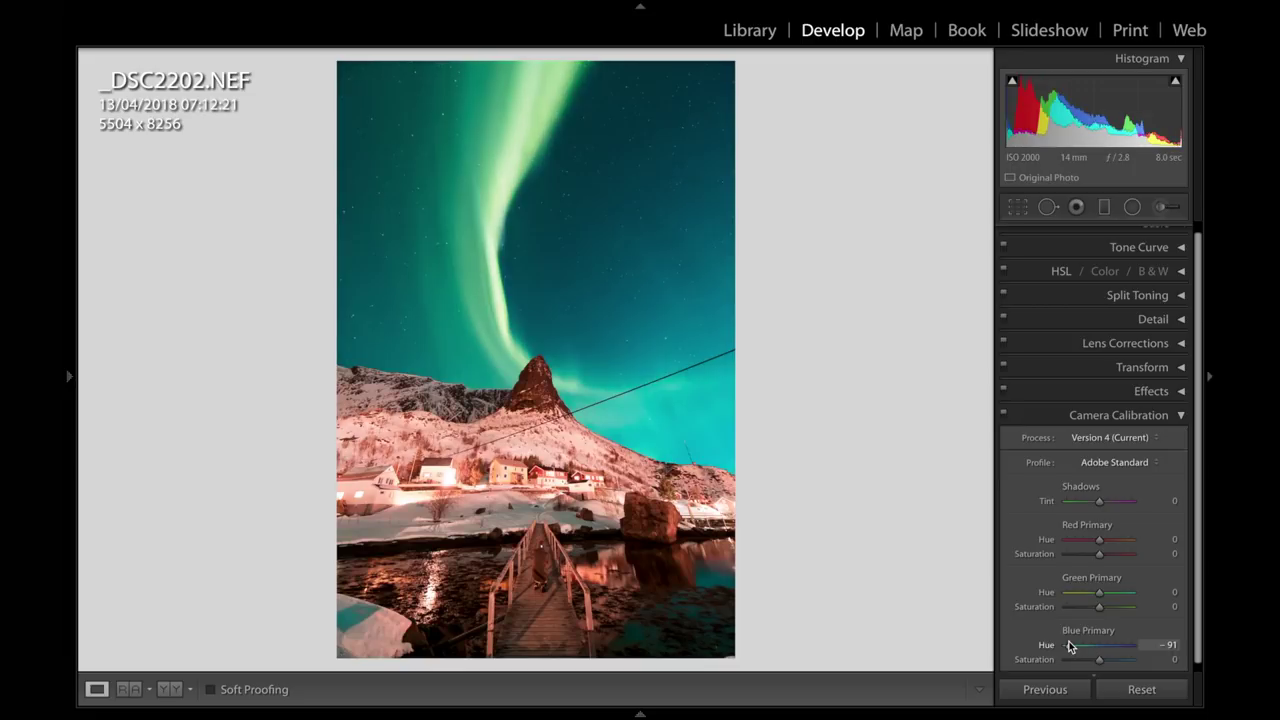
{"action": "key", "text": "ctrl+z"}
{"action": "left_click", "coordinate": [1082, 660]}
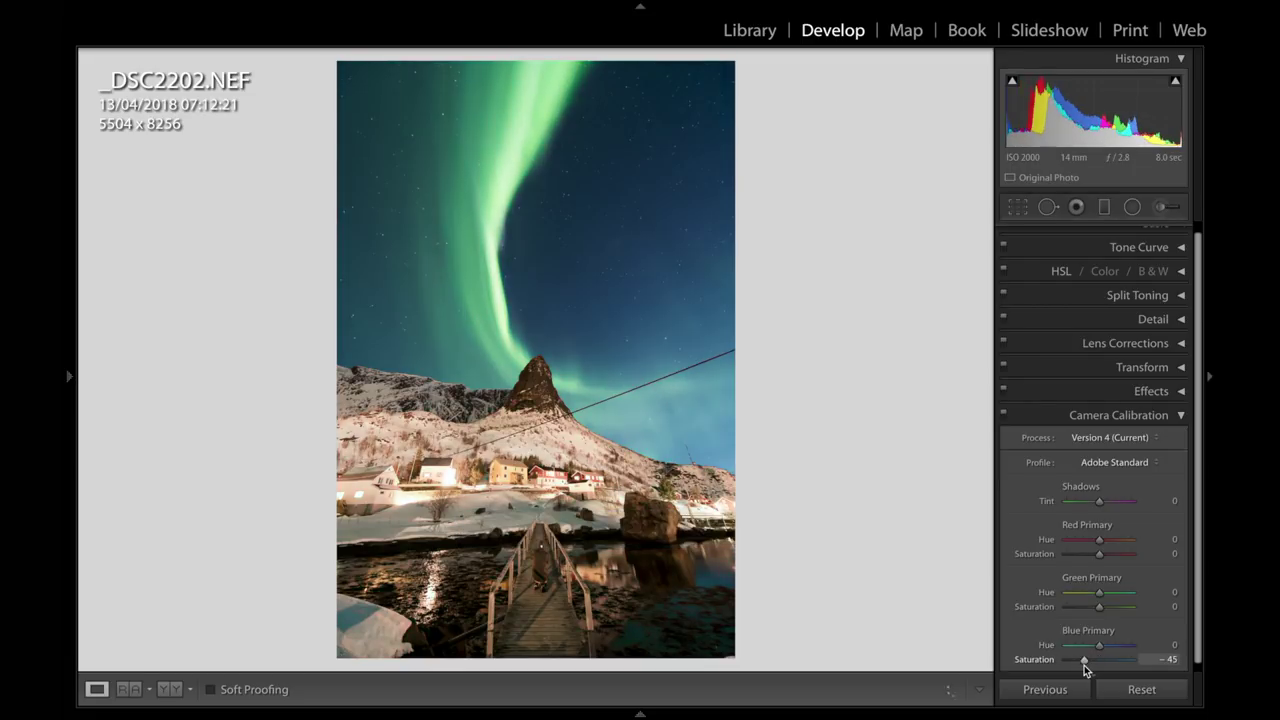
{"action": "key", "text": "ctrl+z"}
- Set Blue Primary Hue to −7 and toggle calibration to compare before and after
{"action": "left_click", "coordinate": [1089, 646]}
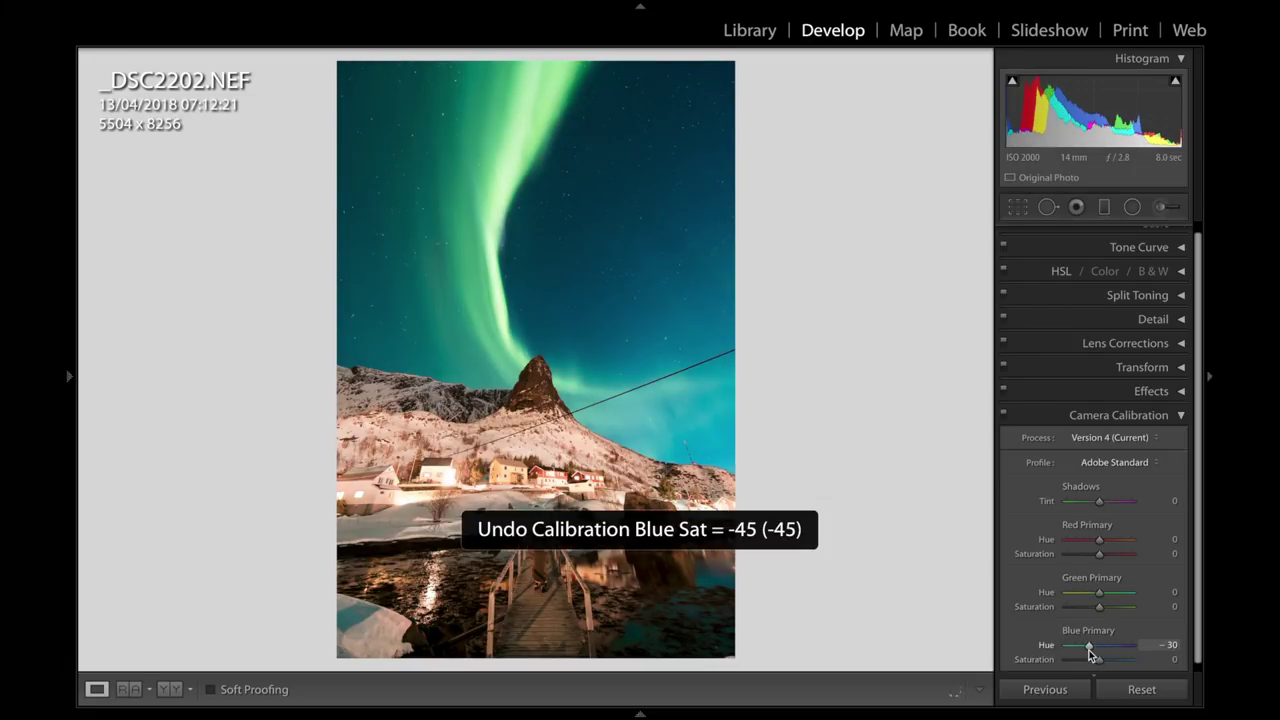
{"action": "left_click_drag", "start_coordinate": [1089, 650], "coordinate": [1097, 650]}
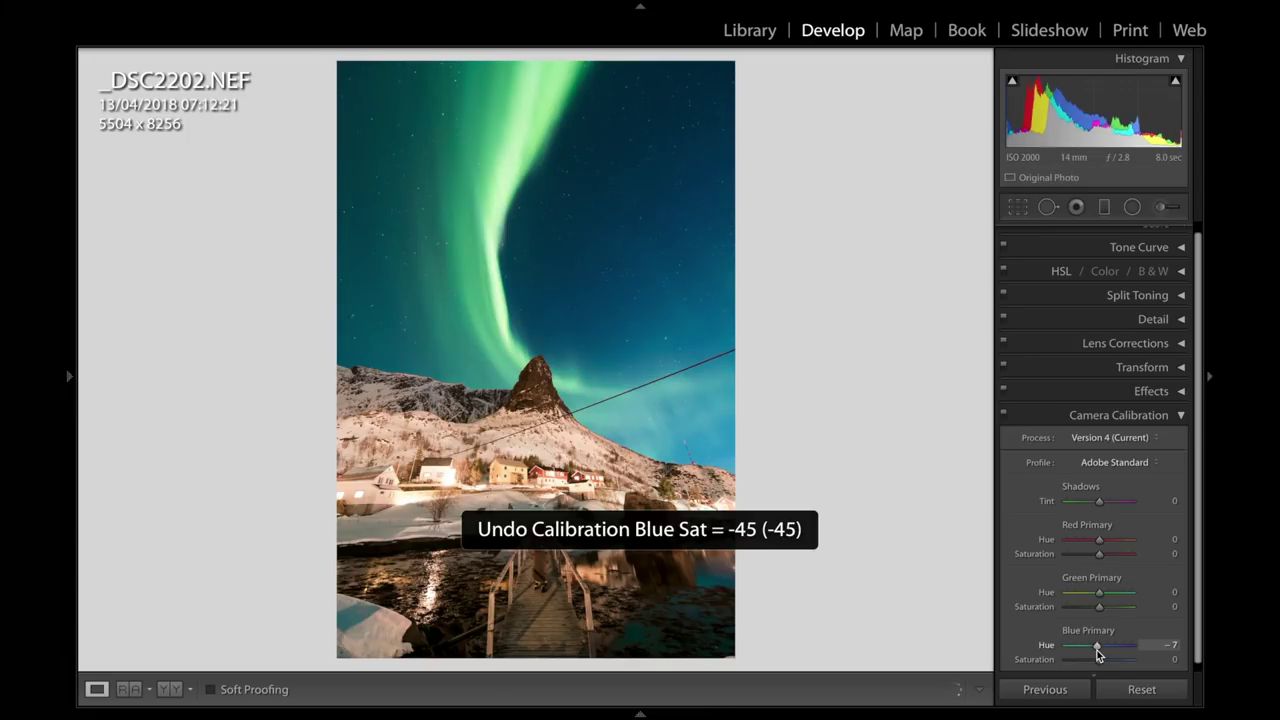
{"action": "left_click", "coordinate": [1004, 418]}
{"action": "left_click", "coordinate": [1004, 418]}
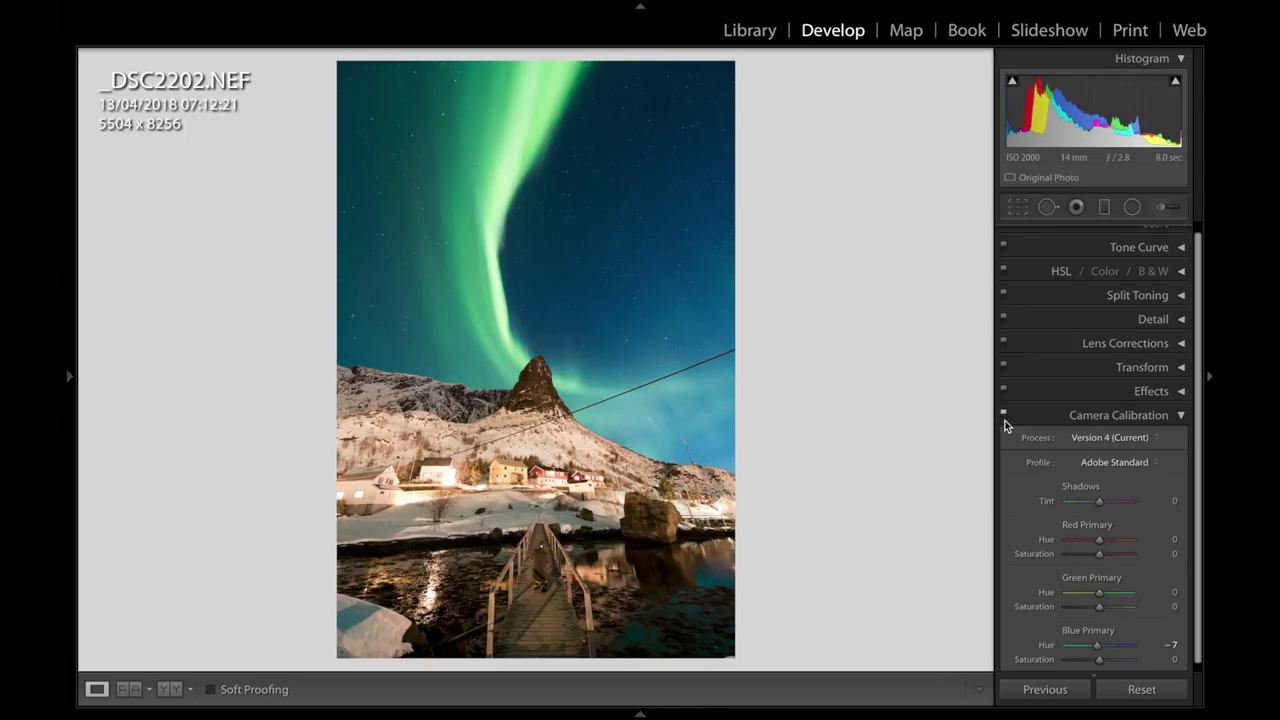
- Add a graduated filter from the sky top to the peak: Exposure 0.28, Whites 10, Blacks −24
{"action": "left_click", "coordinate": [1106, 416]}
{"action": "left_click", "coordinate": [1104, 208]}
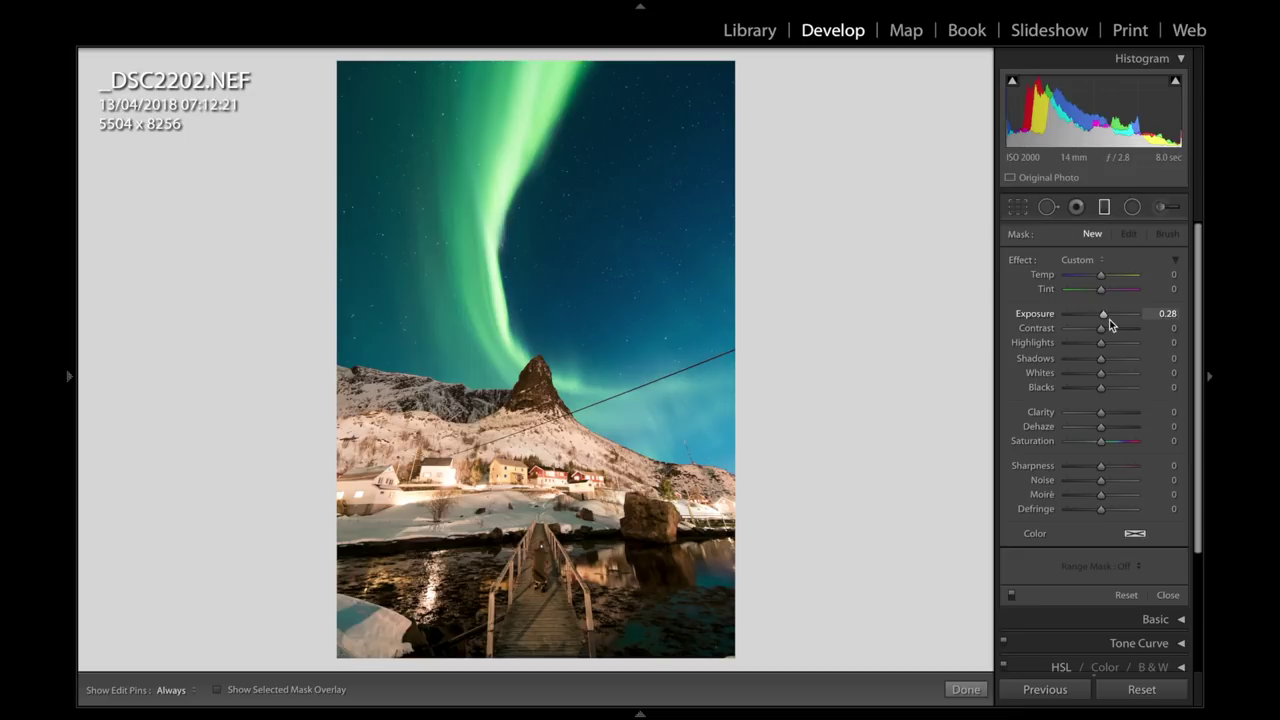
{"action": "left_click_drag", "start_coordinate": [1101, 387], "coordinate": [1095, 391]}
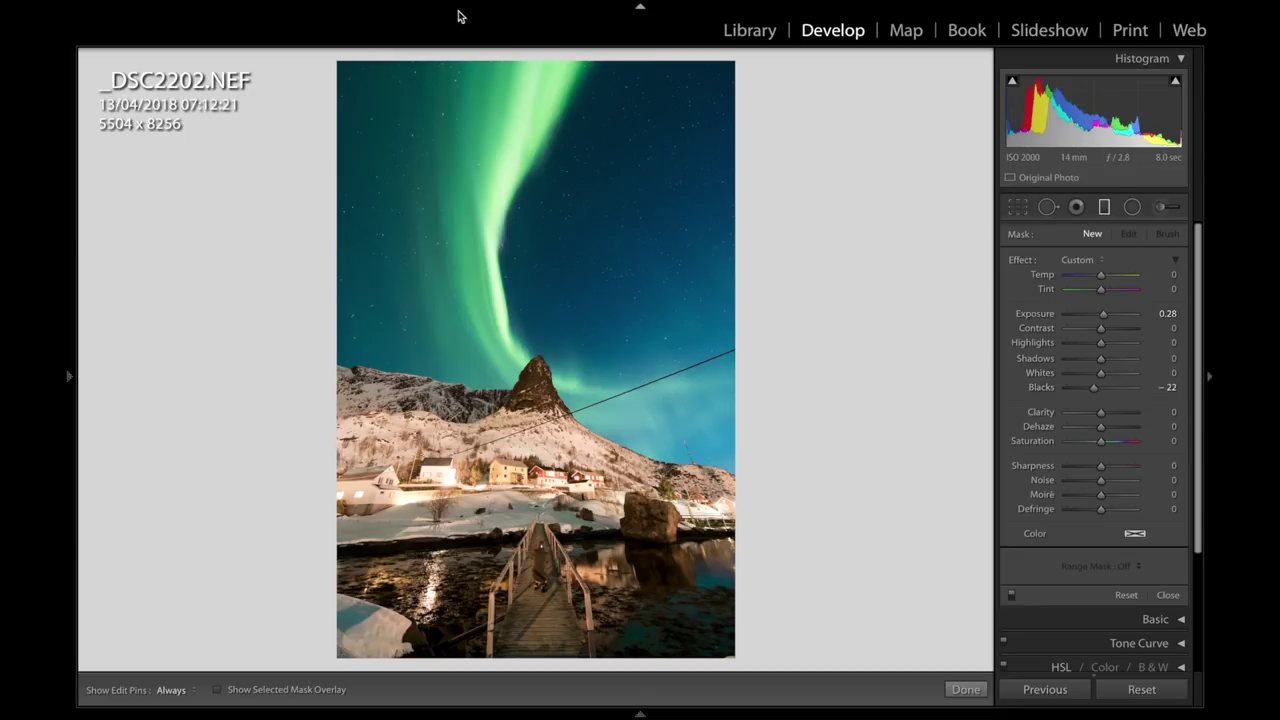
{"action": "left_click_drag", "start_coordinate": [540, 54], "coordinate": [545, 618]}
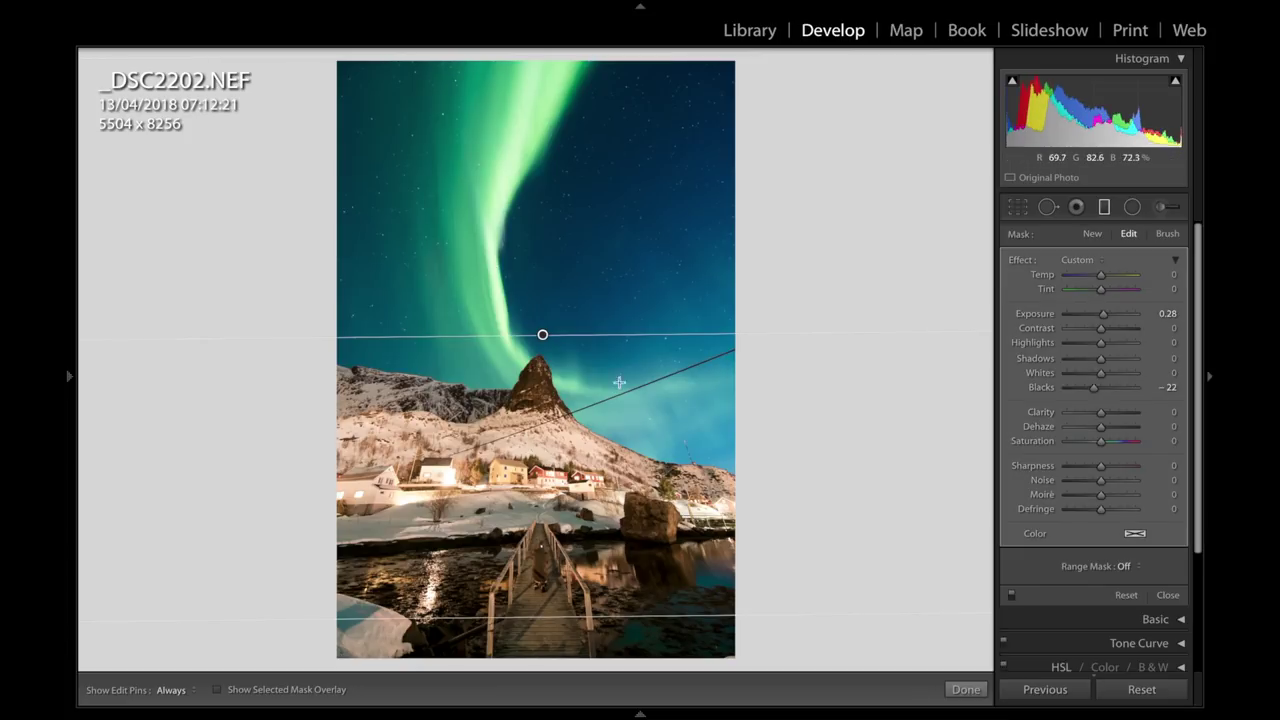
{"action": "left_click_drag", "start_coordinate": [1101, 373], "coordinate": [1095, 389]}
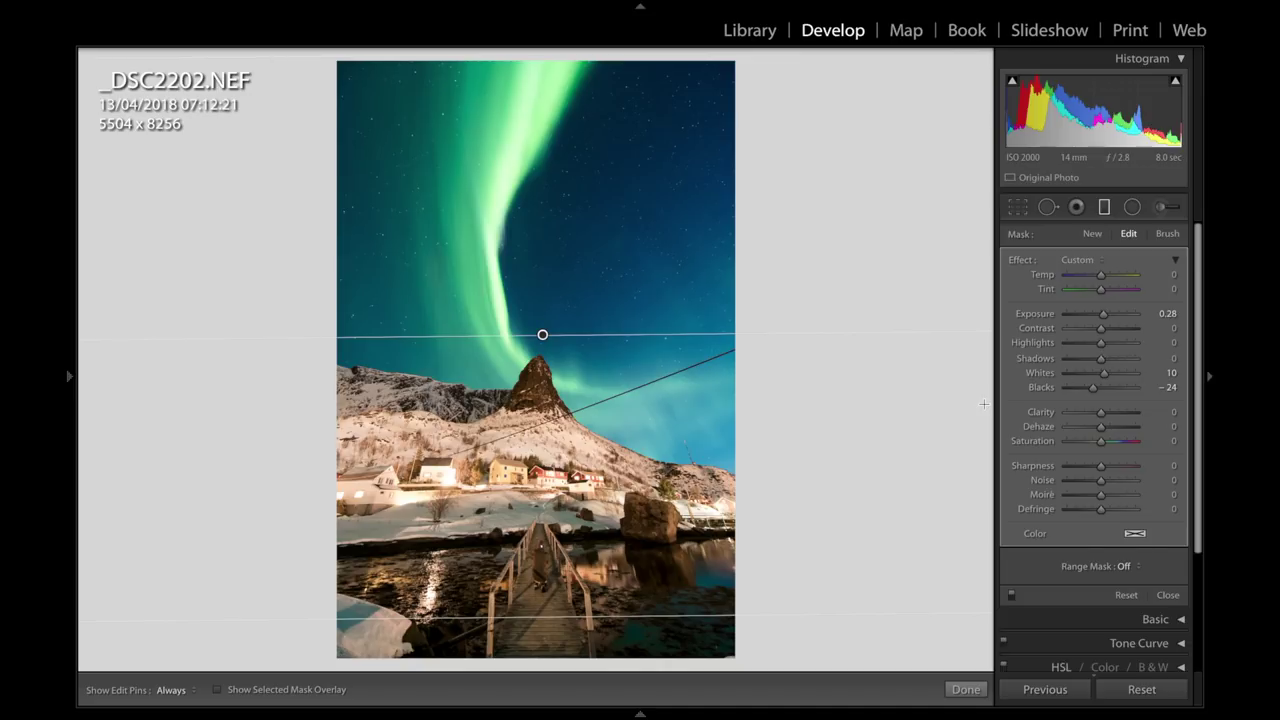
{"action": "left_click", "coordinate": [984, 404]}
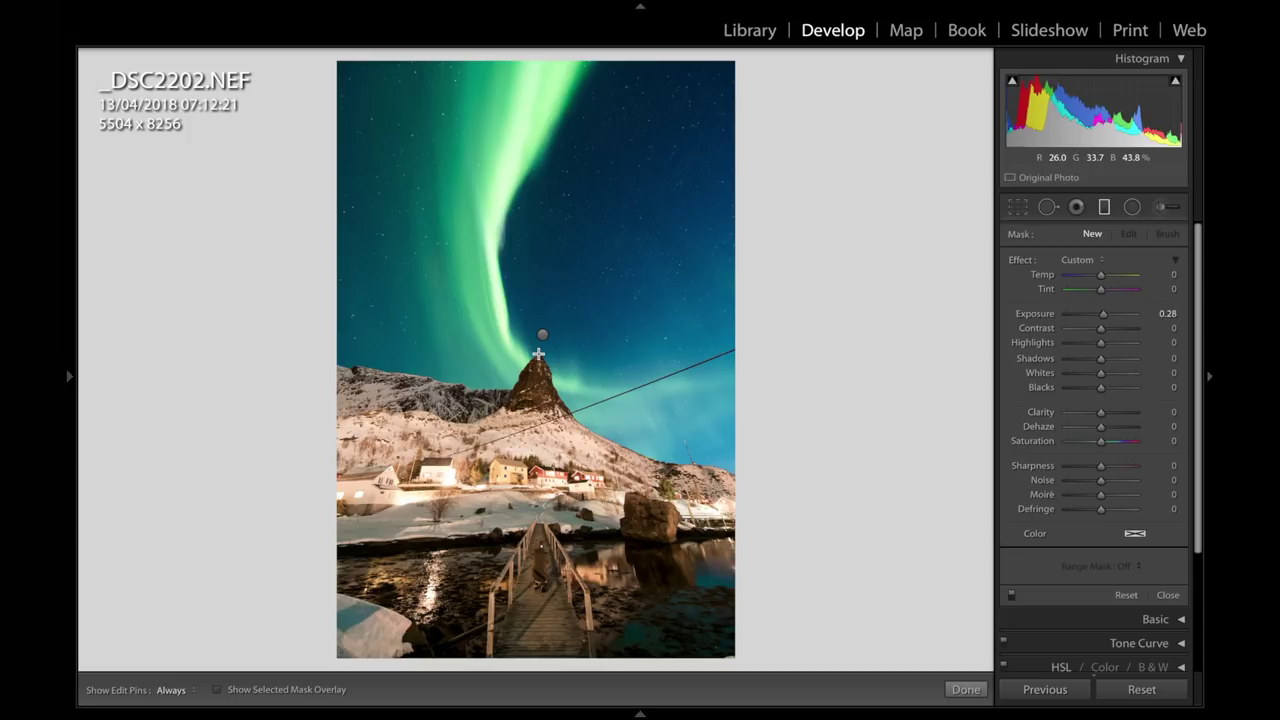
- Draw a foreground graduated filter from the bottom: Exposure 0.65, Shadows 29, Whites 13, Blacks −14
{"action": "left_click_drag", "start_coordinate": [544, 656], "coordinate": [540, 358]}
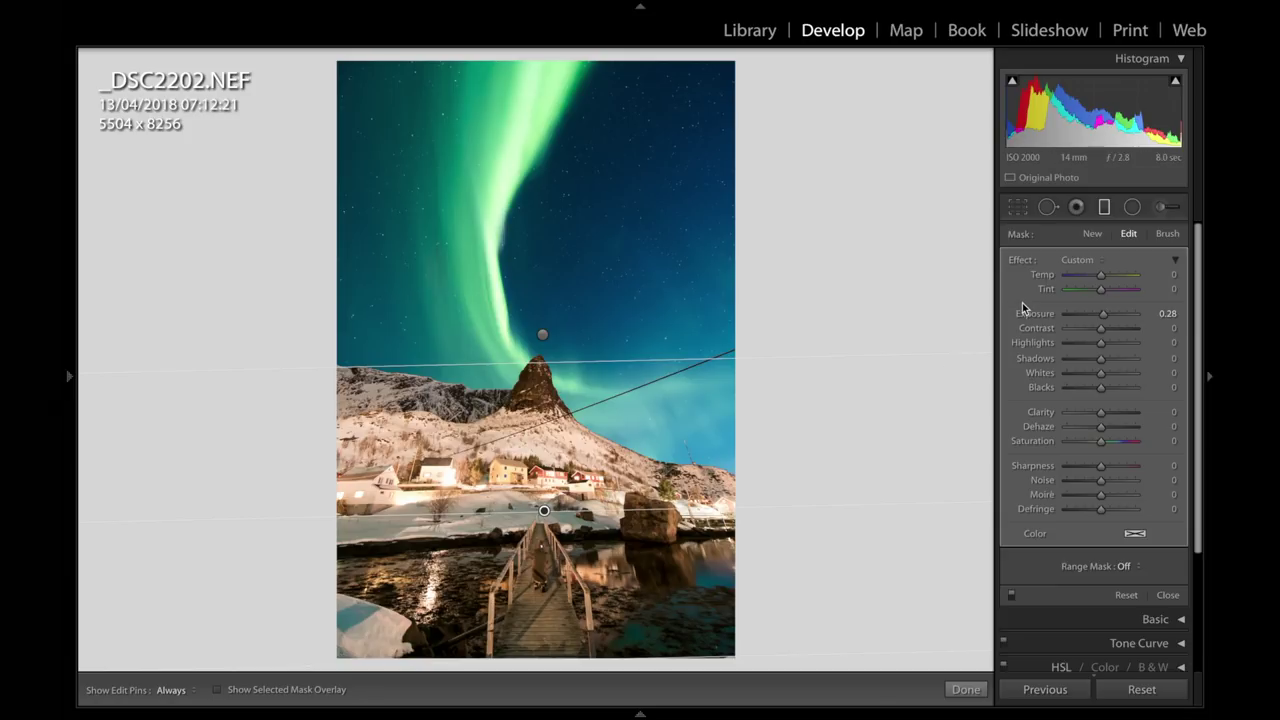
{"action": "mouse_move", "coordinate": [1103, 315]}
{"action": "left_mouse_down"}
{"action": "mouse_move", "coordinate": [1111, 359]}
{"action": "mouse_move", "coordinate": [1098, 388]}
{"action": "mouse_move", "coordinate": [1106, 314]}
{"action": "left_mouse_up"}
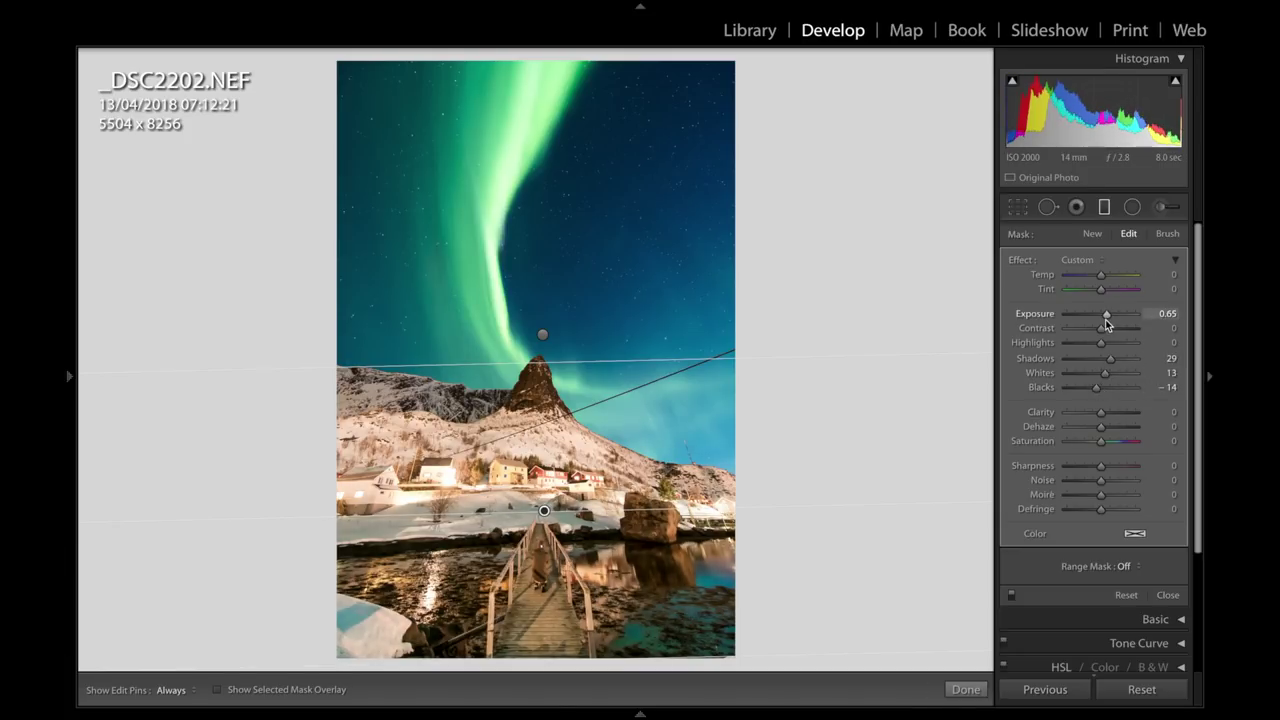
{"action": "left_click", "coordinate": [1161, 206]}
- Paint a Saturation +10, Exposure 0 brush adjustment onto one village house
{"action": "mouse_move", "coordinate": [1101, 441]}
{"action": "left_mouse_down"}
{"action": "mouse_move", "coordinate": [1129, 443]}
{"action": "mouse_move", "coordinate": [1112, 444]}
{"action": "left_mouse_up"}
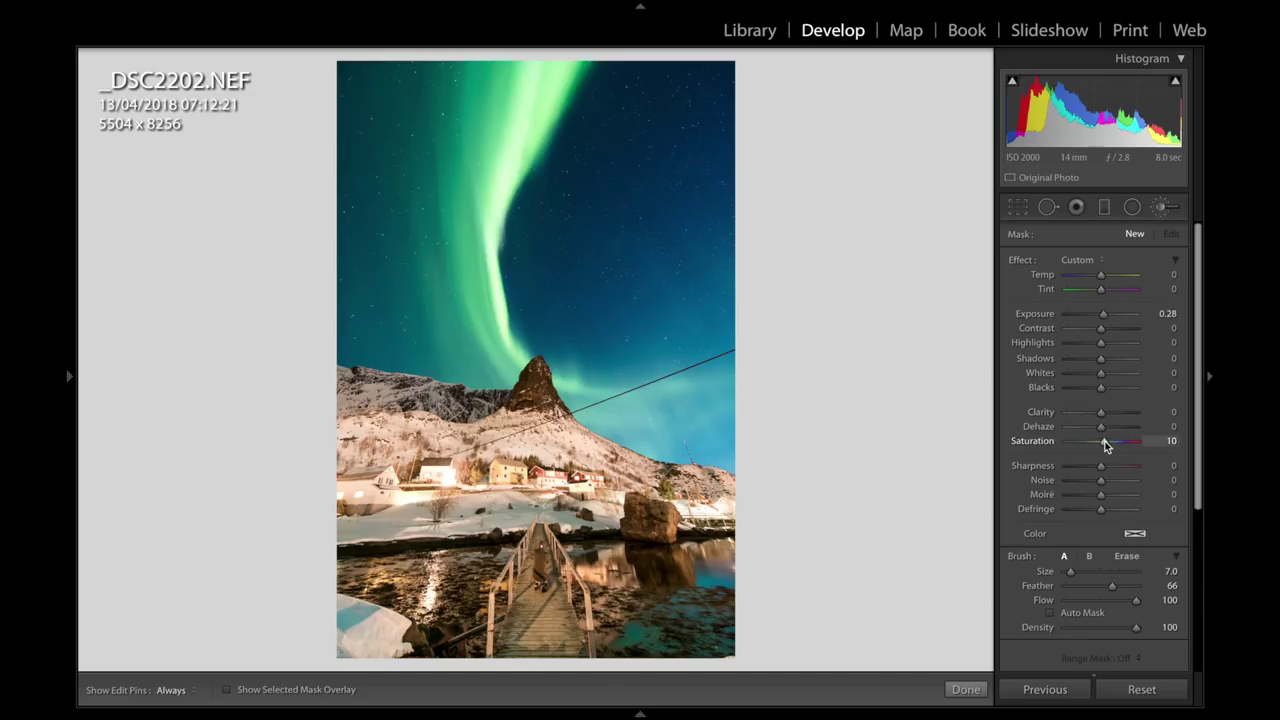
{"action": "left_click", "coordinate": [1157, 314]}
{"action": "type", "text": "00"}
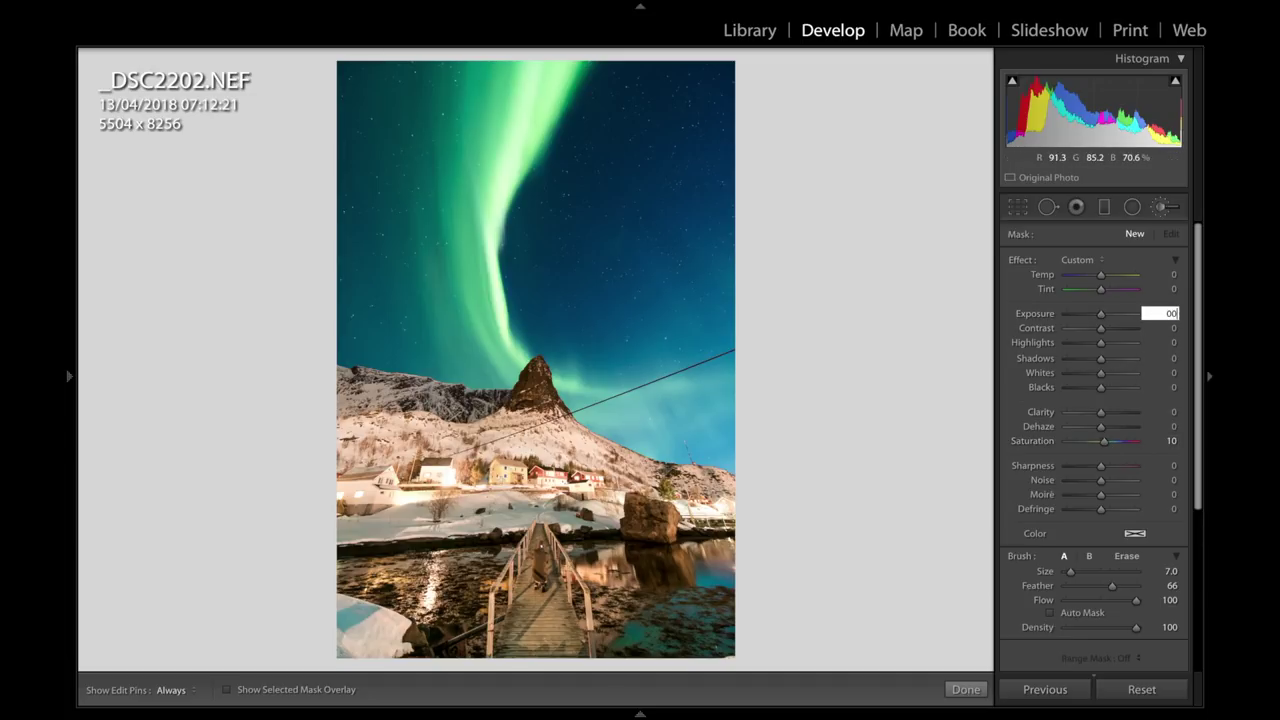
{"action": "scroll", "coordinate": [504, 471], "scroll_direction": "down", "scroll_amount": 2}
{"action": "key", "text": "Return"}
{"action": "left_click", "coordinate": [518, 477]}
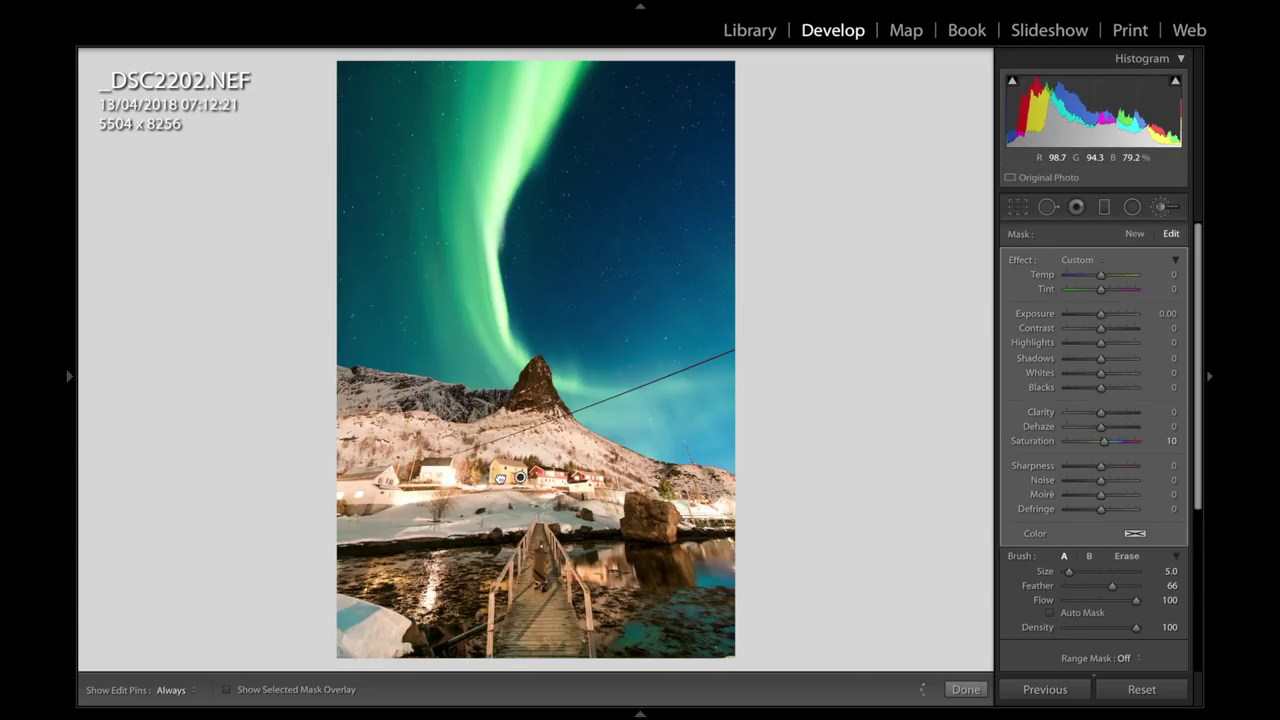
- Paint a new Highlights −16 brush across the lit village and check it with pins hidden
{"action": "left_click", "coordinate": [1135, 234]}
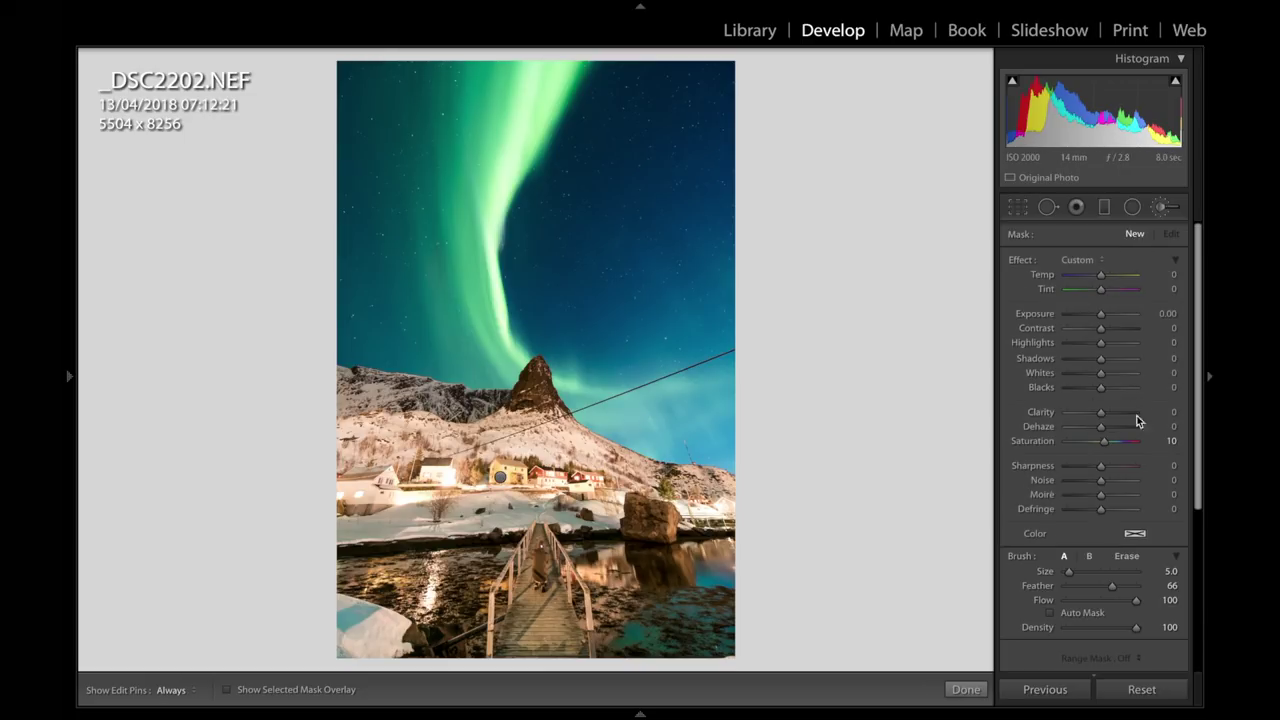
{"action": "left_click", "coordinate": [1168, 441]}
{"action": "type", "text": "0"}
{"action": "left_click", "coordinate": [1079, 343]}
{"action": "left_click_drag", "start_coordinate": [1082, 343], "coordinate": [1093, 345]}
{"action": "scroll", "coordinate": [397, 497], "scroll_direction": "up", "scroll_amount": 1}
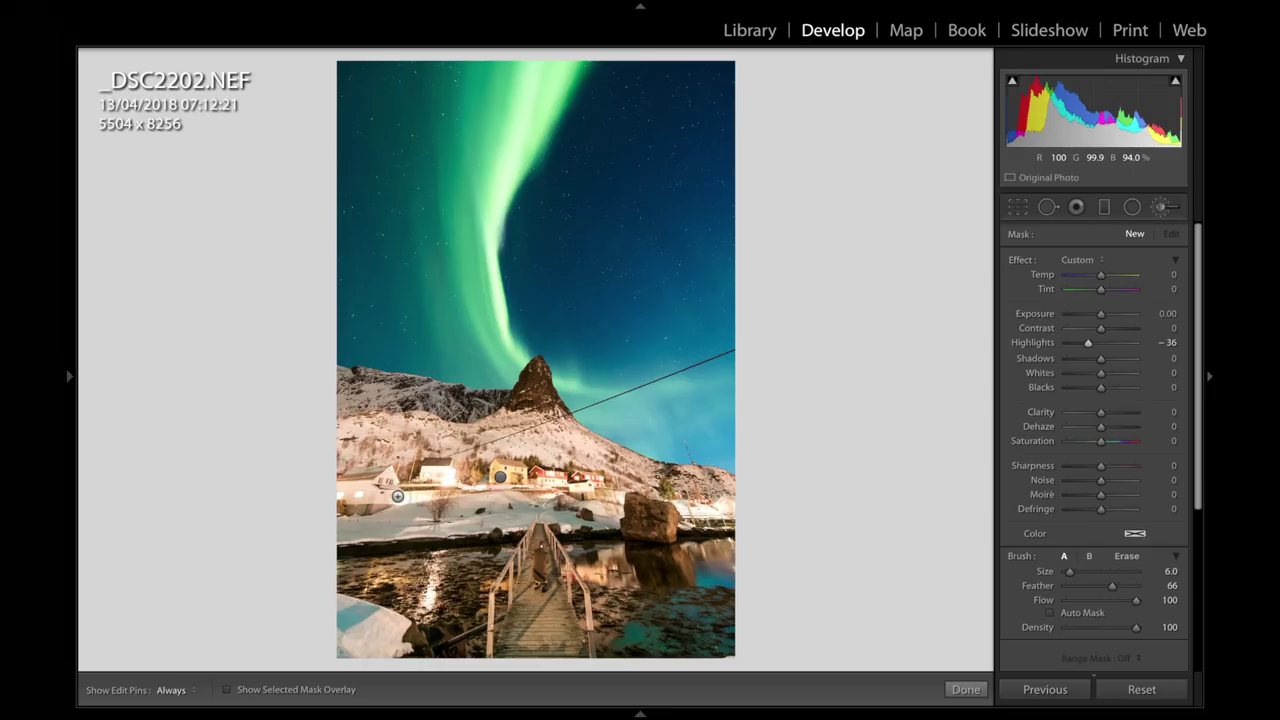
{"action": "mouse_move", "coordinate": [350, 493]}
{"action": "left_mouse_down"}
{"action": "mouse_move", "coordinate": [501, 480]}
{"action": "mouse_move", "coordinate": [612, 490]}
{"action": "left_mouse_up"}
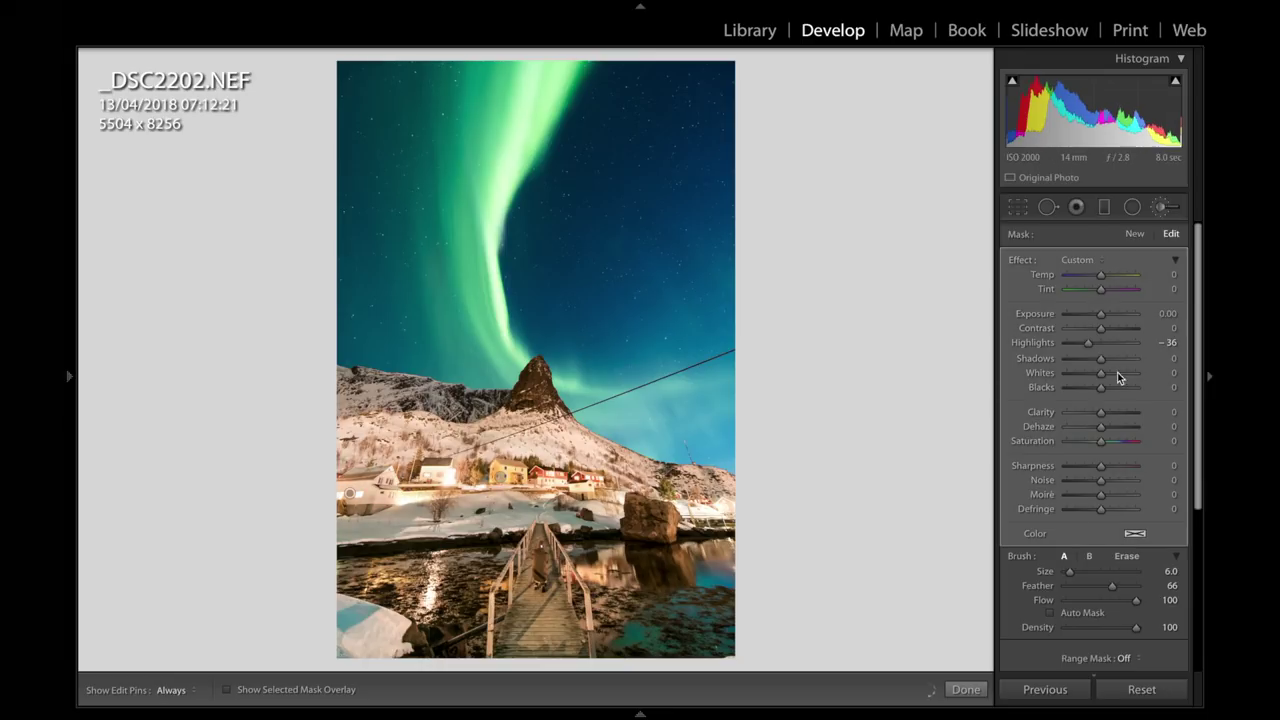
{"action": "left_click_drag", "start_coordinate": [1088, 343], "coordinate": [1096, 348]}
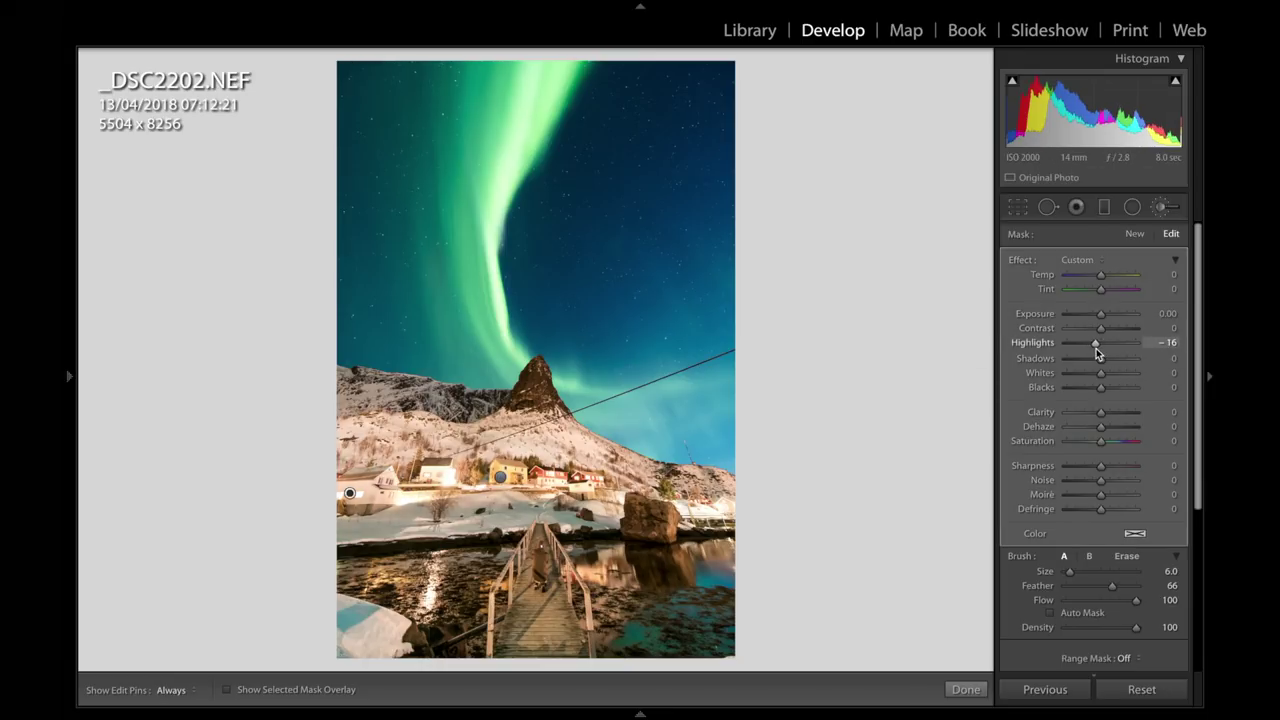
{"action": "key", "text": "h"}
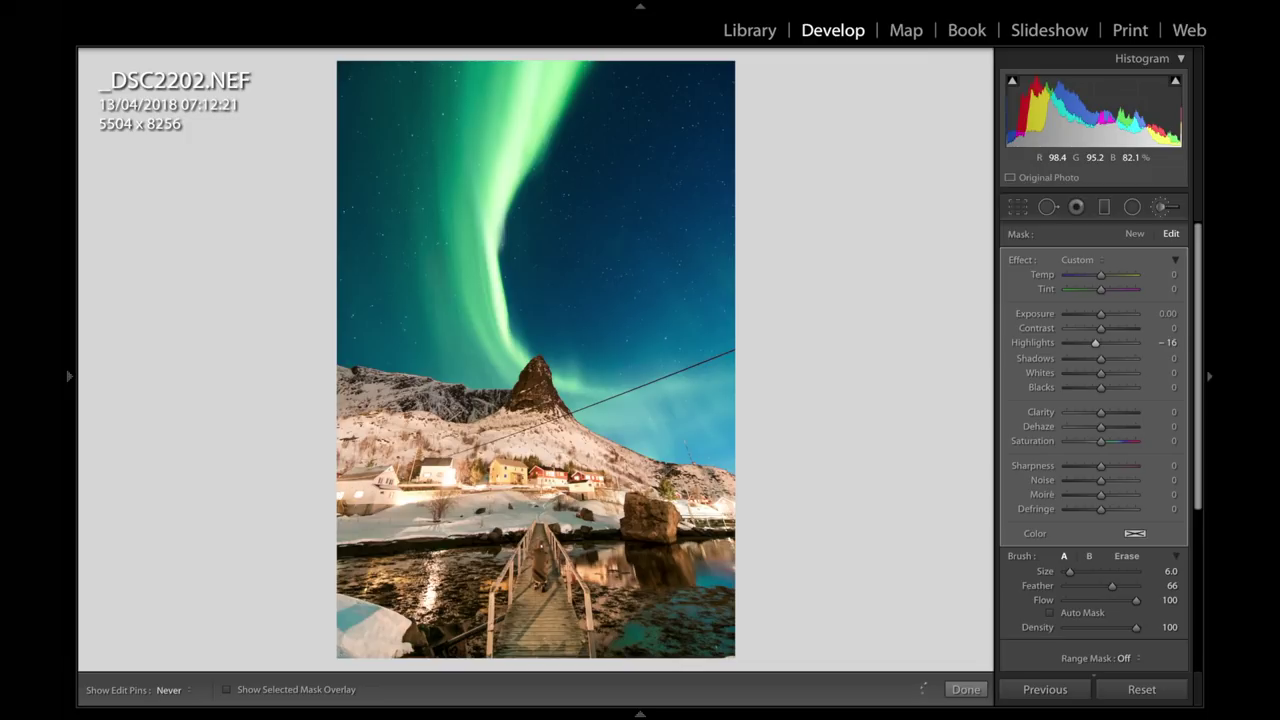
{"action": "key", "text": "h"}
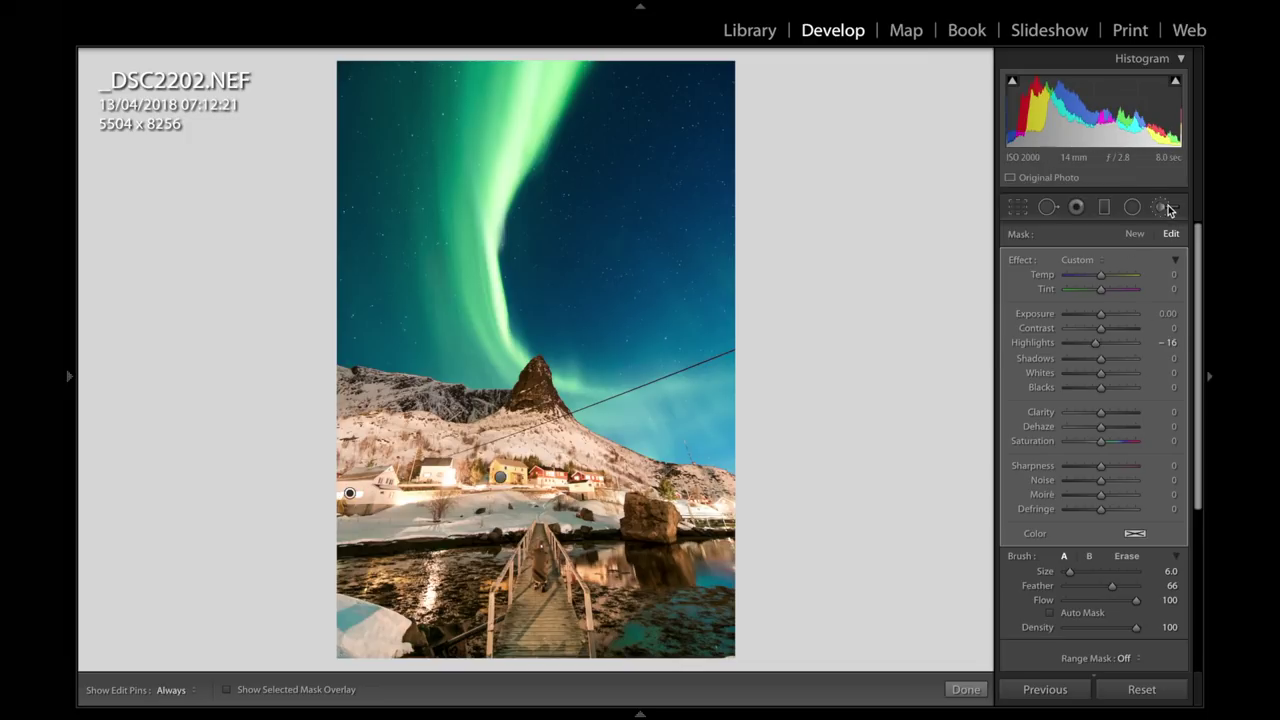
{"action": "left_click", "coordinate": [1163, 208]}
{"action": "key", "text": "ctrl+shift+c"}
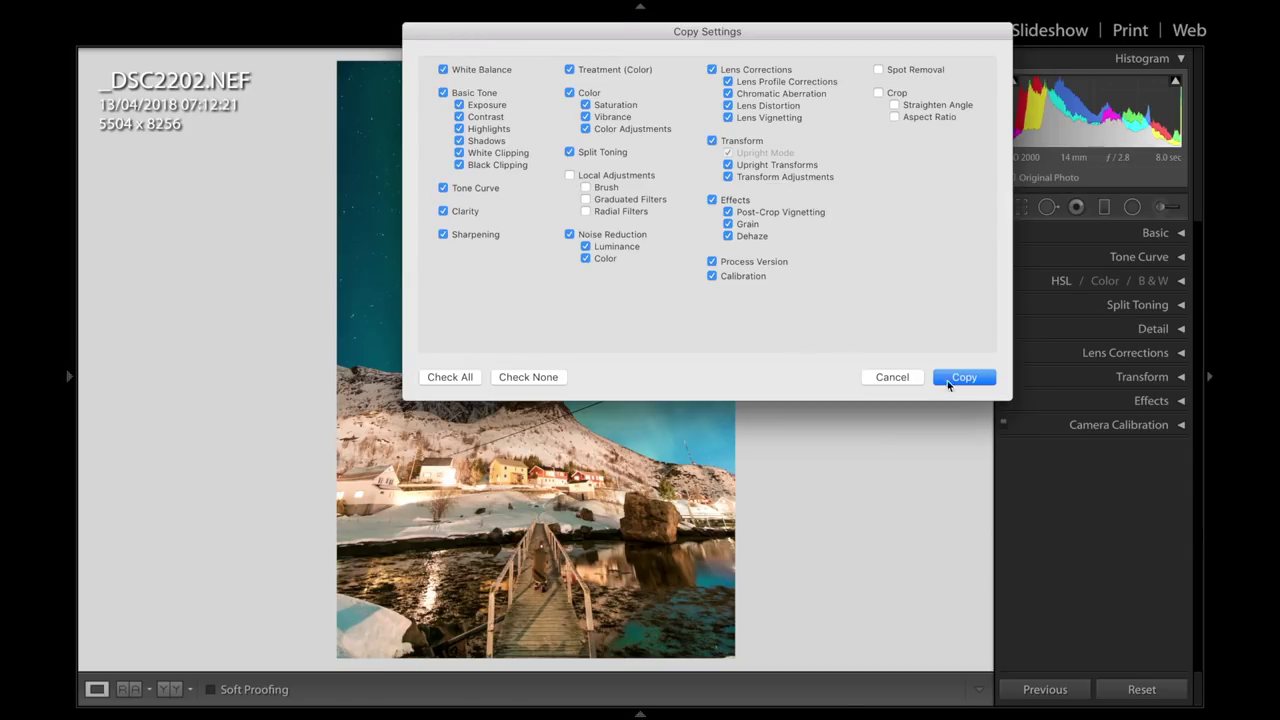
{"action": "left_click", "coordinate": [949, 386]}
{"action": "mouse_move", "coordinate": [757, 712]}
{"action": "left_click", "coordinate": [757, 668]}
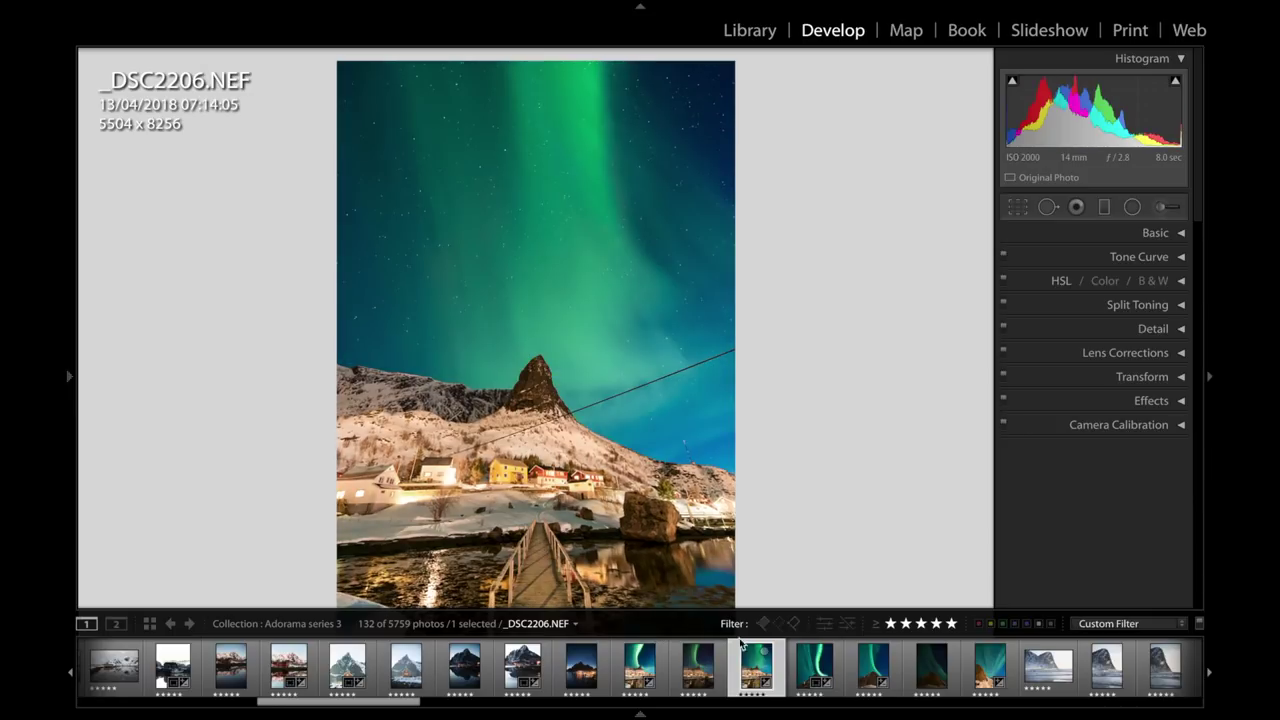
- Reset the photo, then add a bottom-up graduated filter with Exposure 0.45 and Clarity 0
{"action": "left_click", "coordinate": [1133, 689]}
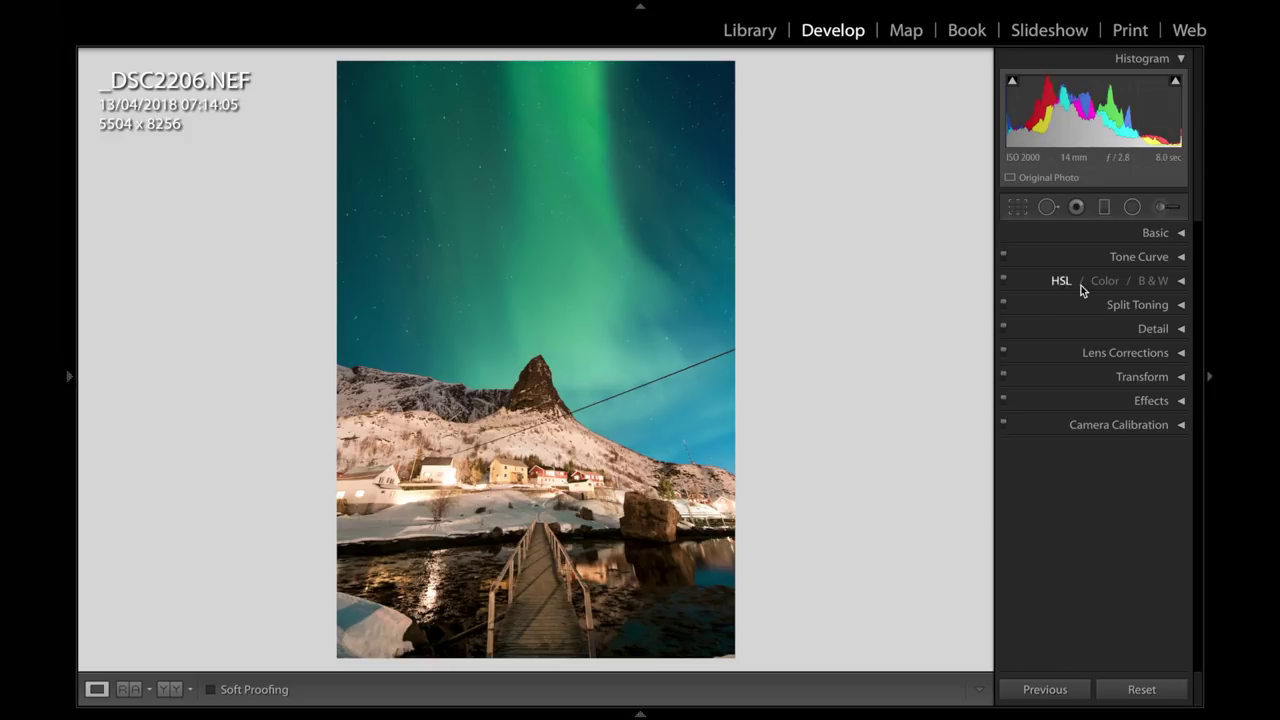
{"action": "left_click", "coordinate": [1102, 210]}
{"action": "left_click_drag", "start_coordinate": [1101, 315], "coordinate": [1106, 318]}
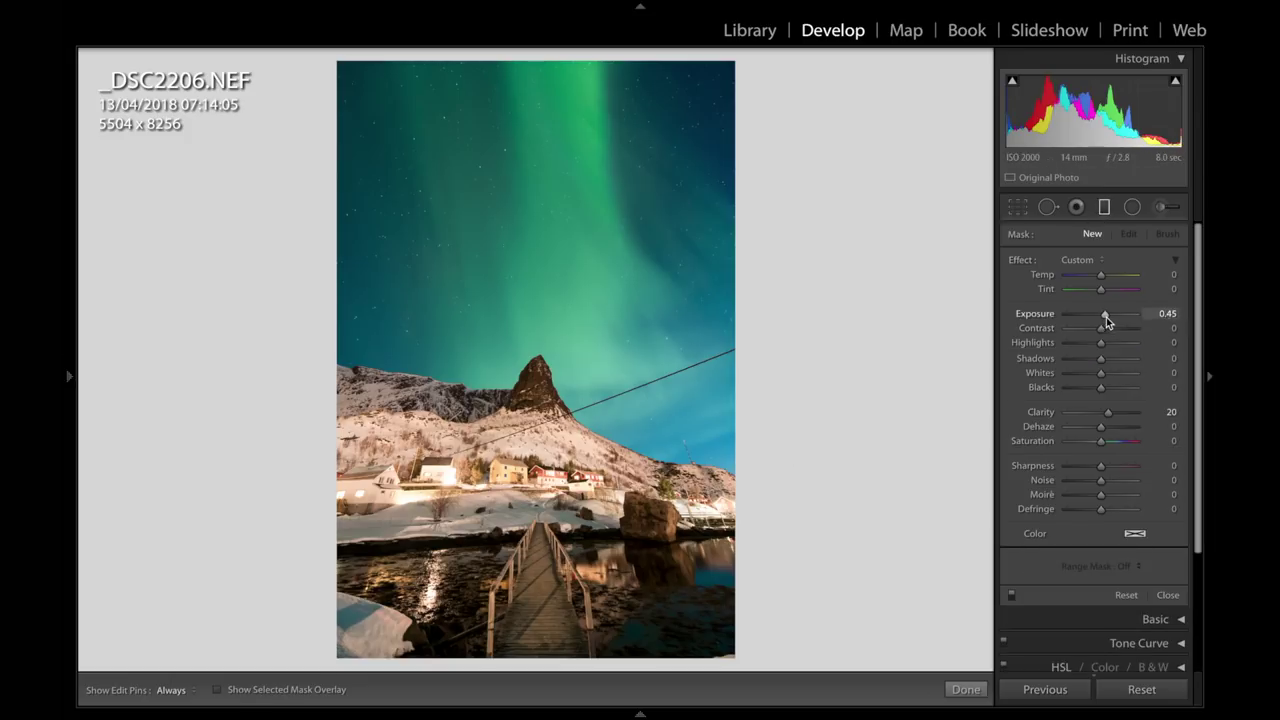
{"action": "left_click", "coordinate": [1162, 411]}
{"action": "type", "text": "00"}
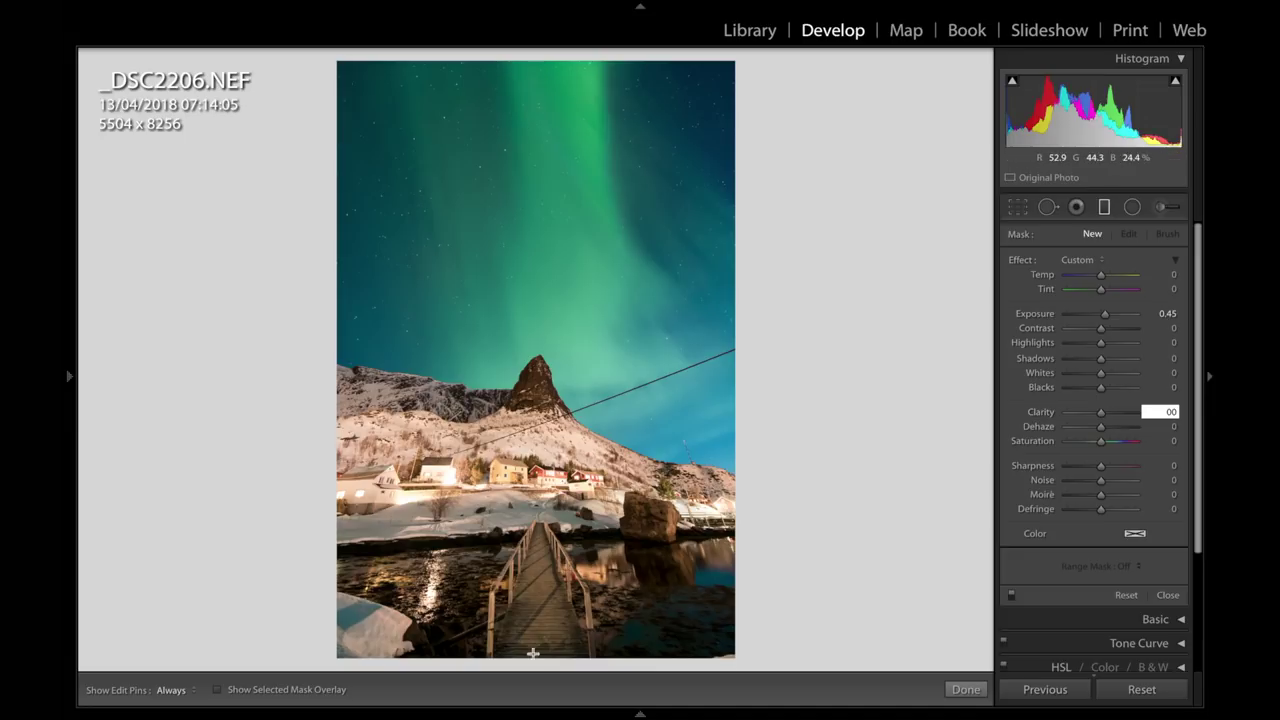
{"action": "left_click_drag", "start_coordinate": [546, 658], "coordinate": [542, 288]}
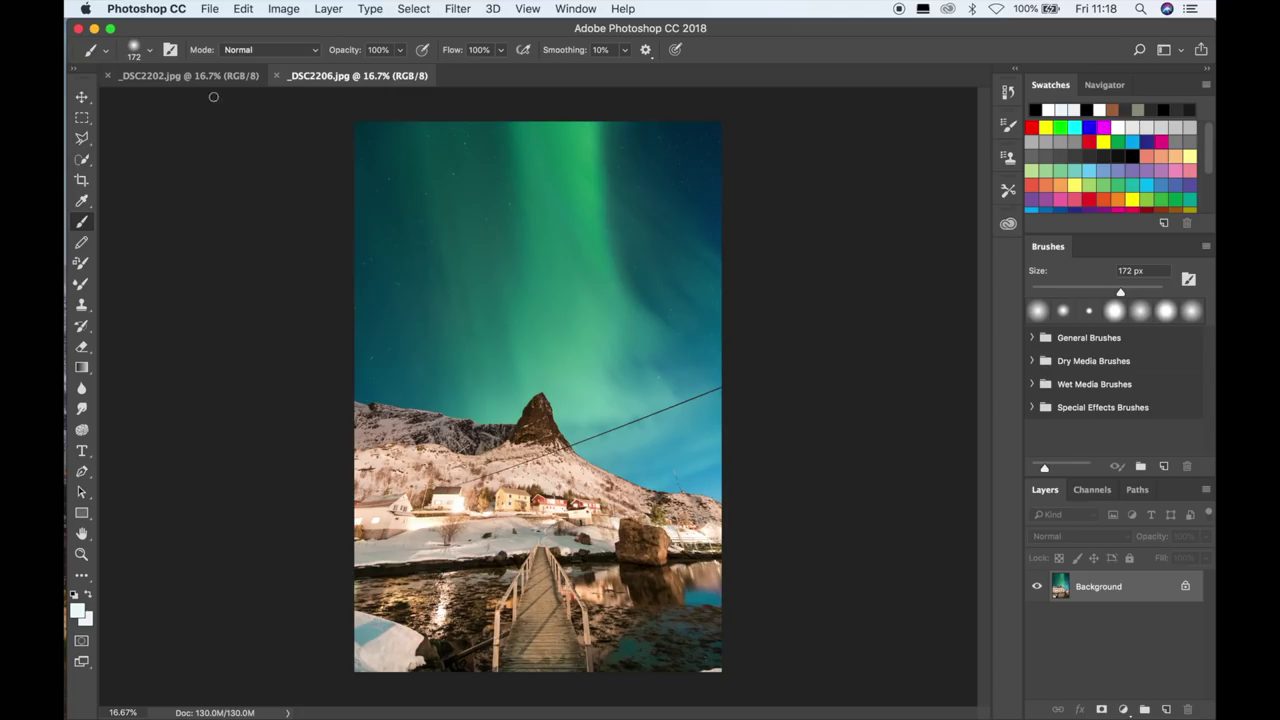
- Compare the _DSC2202.jpg and _DSC2206.jpg images by switching between their tabs
{"action": "left_click", "coordinate": [196, 78]}
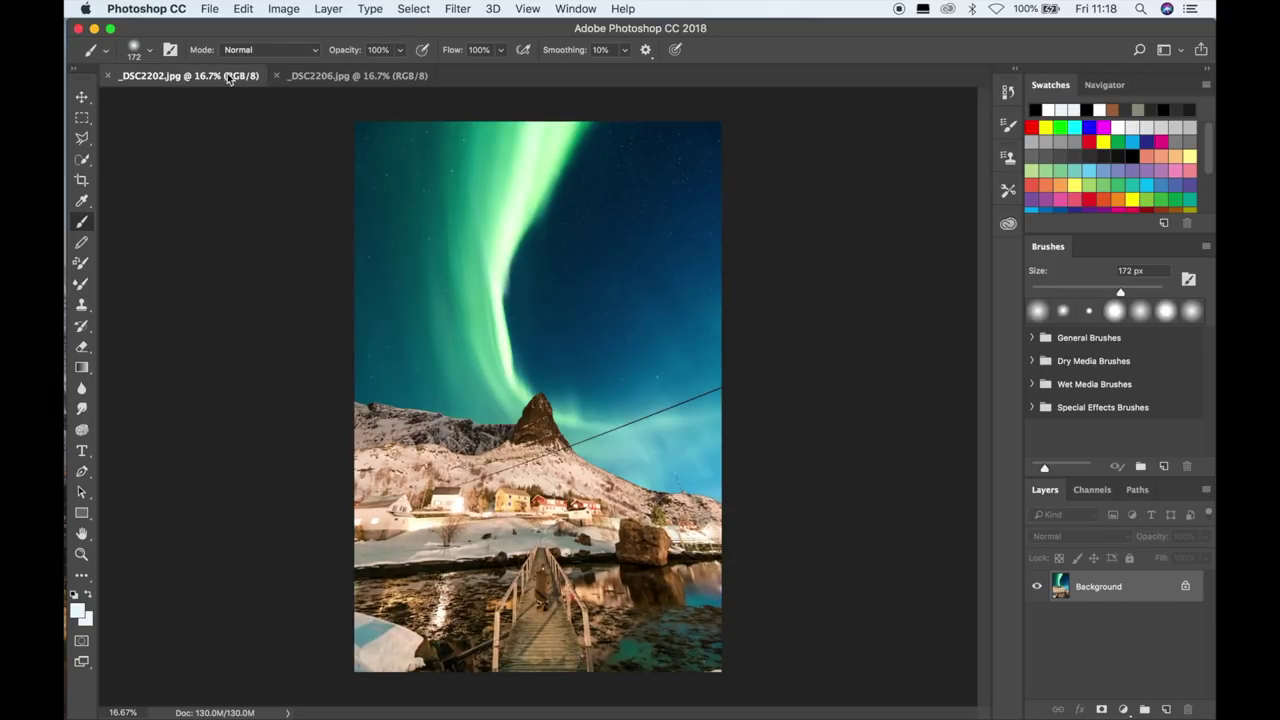
{"action": "left_click", "coordinate": [335, 78]}
{"action": "left_click", "coordinate": [218, 78]}
{"action": "left_click", "coordinate": [340, 78]}
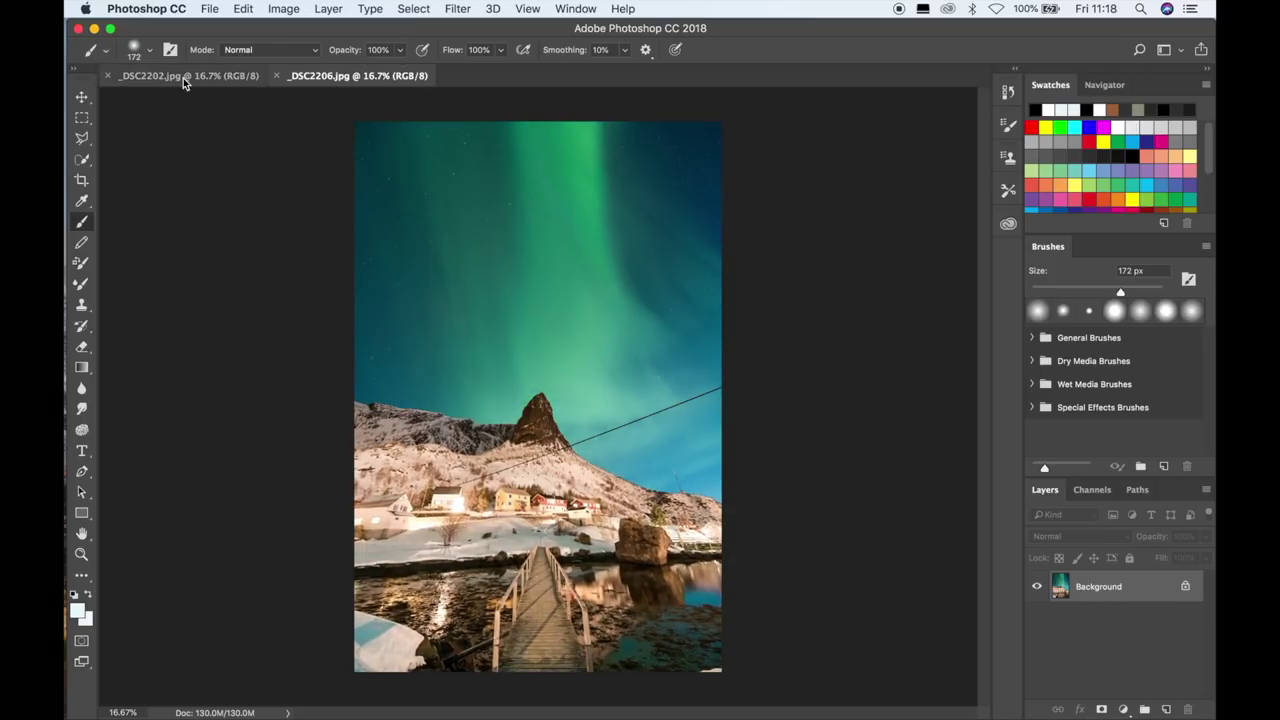
{"action": "left_click", "coordinate": [184, 80]}
{"action": "left_click", "coordinate": [320, 78]}
{"action": "left_click", "coordinate": [192, 80]}
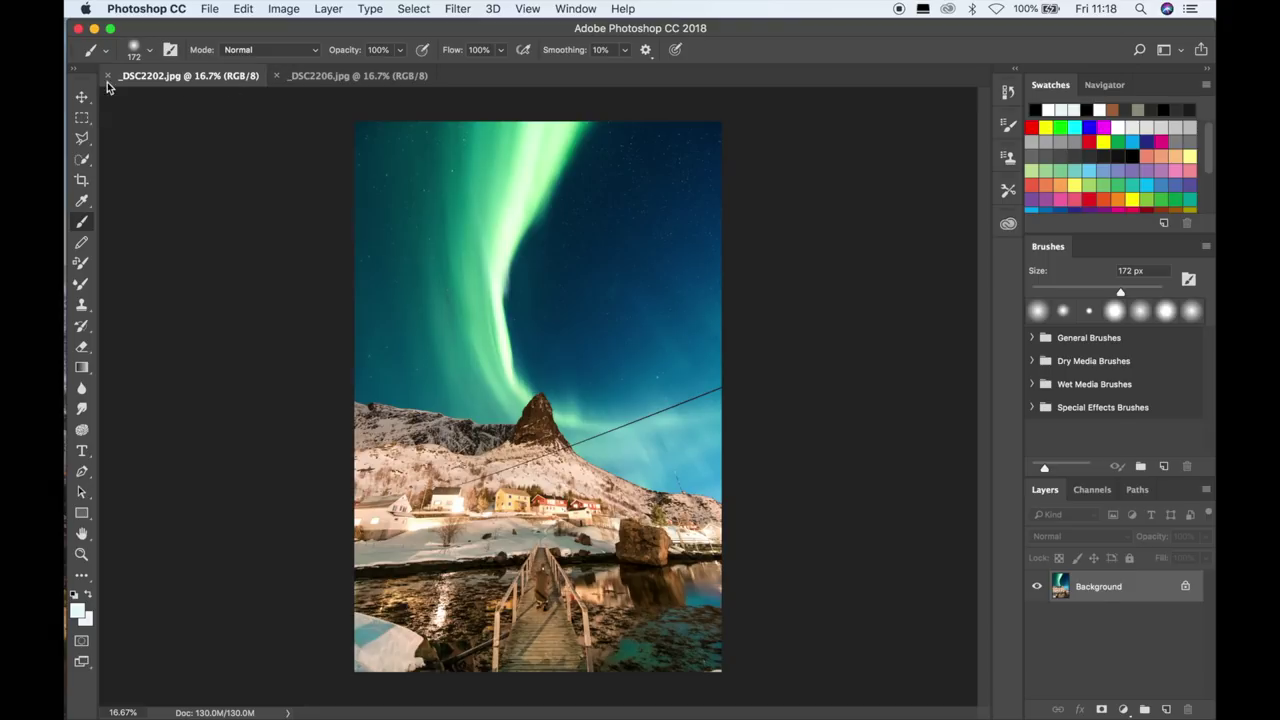
- Drag the curved-aurora _DSC2202 photo into _DSC2206.jpg as Layer 1, then zoom in
{"action": "left_click", "coordinate": [82, 99]}
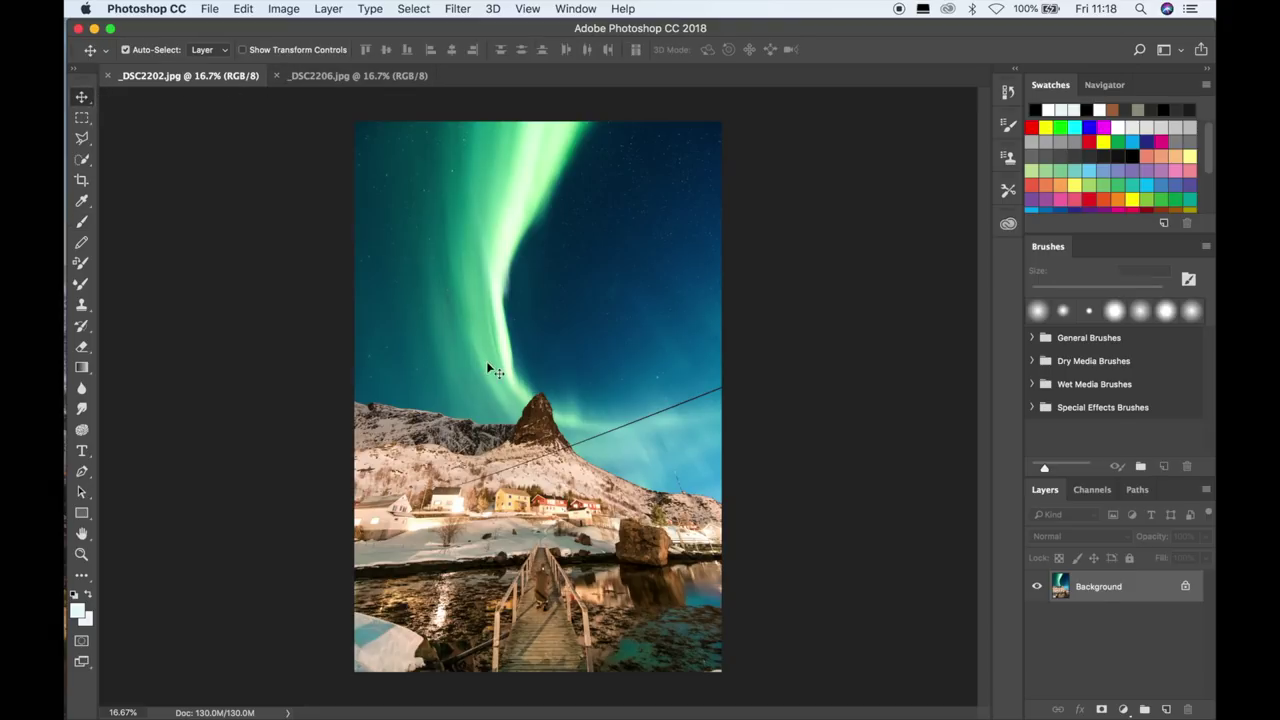
{"action": "left_click_drag", "start_coordinate": [490, 430], "coordinate": [551, 410]}
{"action": "key", "text": "super+equal"}
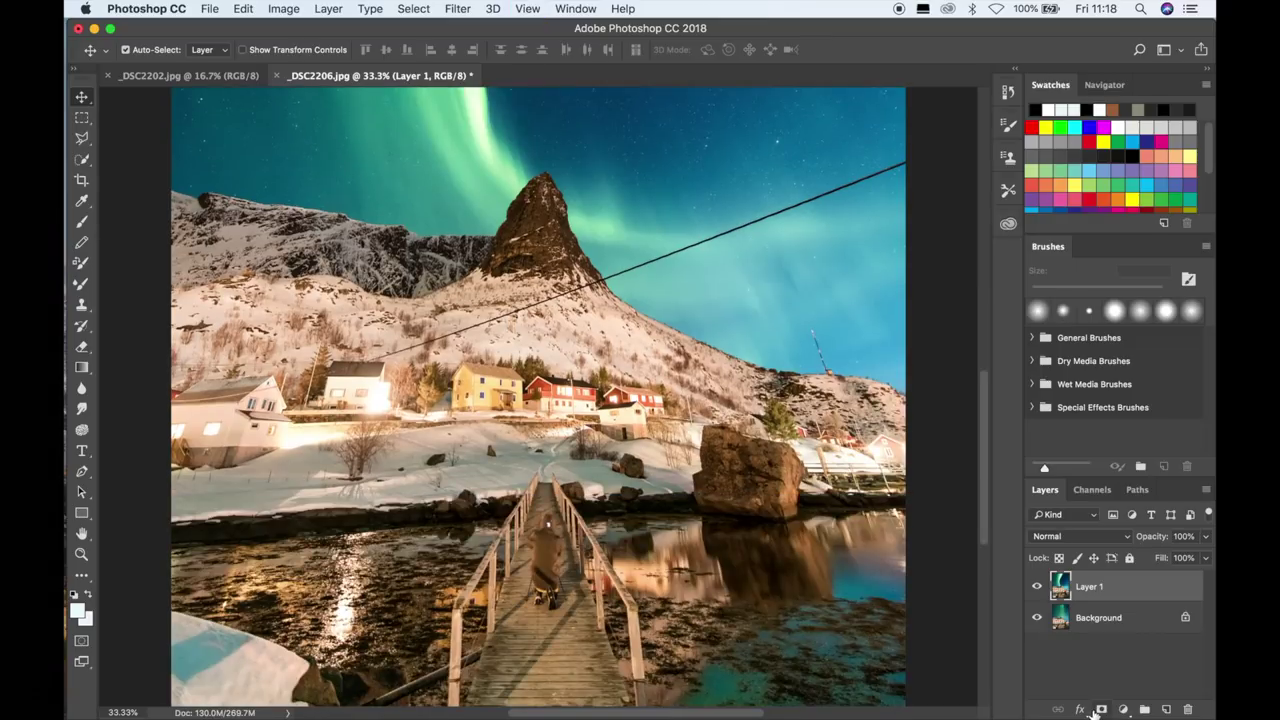
- Mask Layer 1 and brush black over the person on the pier, then zoom out
{"action": "left_click", "coordinate": [1101, 710]}
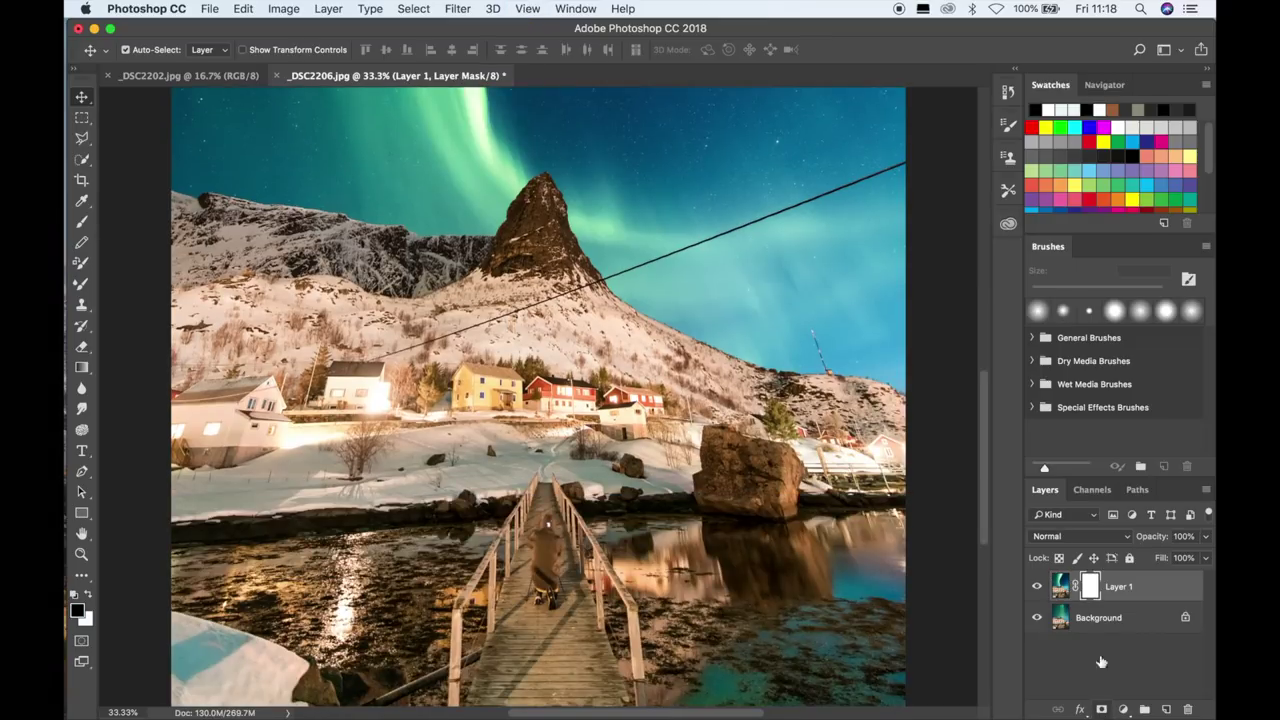
{"action": "left_click", "coordinate": [81, 224]}
{"action": "mouse_move", "coordinate": [538, 575]}
{"action": "left_mouse_down"}
{"action": "mouse_move", "coordinate": [549, 544]}
{"action": "mouse_move", "coordinate": [532, 540]}
{"action": "mouse_move", "coordinate": [547, 520]}
{"action": "mouse_move", "coordinate": [540, 596]}
{"action": "mouse_move", "coordinate": [562, 558]}
{"action": "mouse_move", "coordinate": [528, 606]}
{"action": "mouse_move", "coordinate": [525, 548]}
{"action": "mouse_move", "coordinate": [518, 642]}
{"action": "left_mouse_up"}
{"action": "key", "text": "super+minus"}
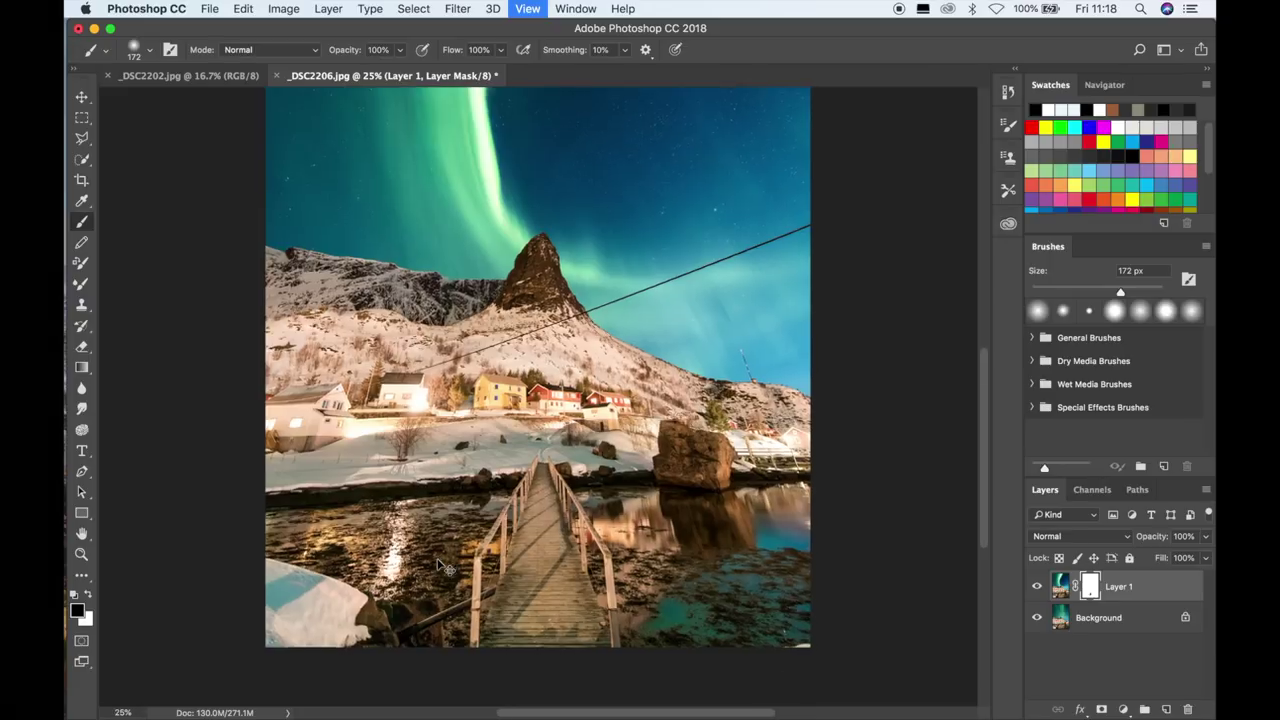
{"action": "key", "text": "super+minus"}
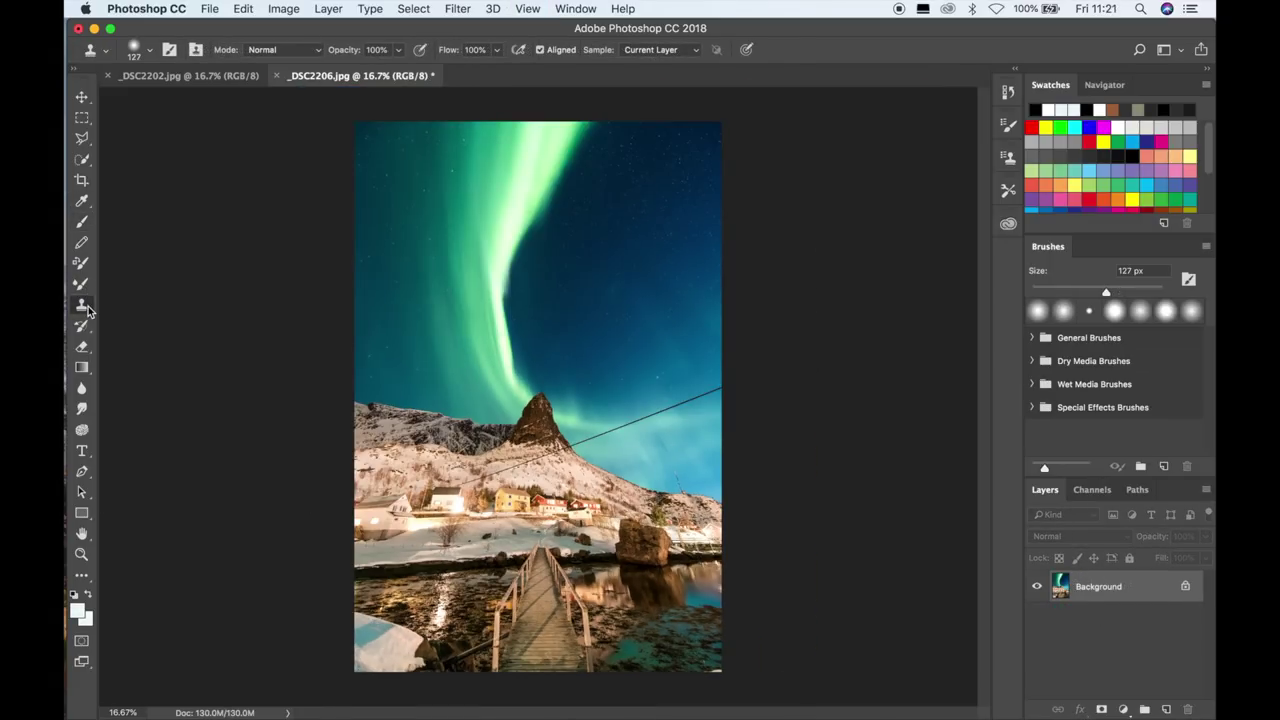
- With the Polygonal Lasso chosen, zoom in to 300% on the power line
{"action": "left_click", "coordinate": [82, 138]}
{"action": "left_click", "coordinate": [86, 305]}
{"action": "key", "text": "super+plus"}
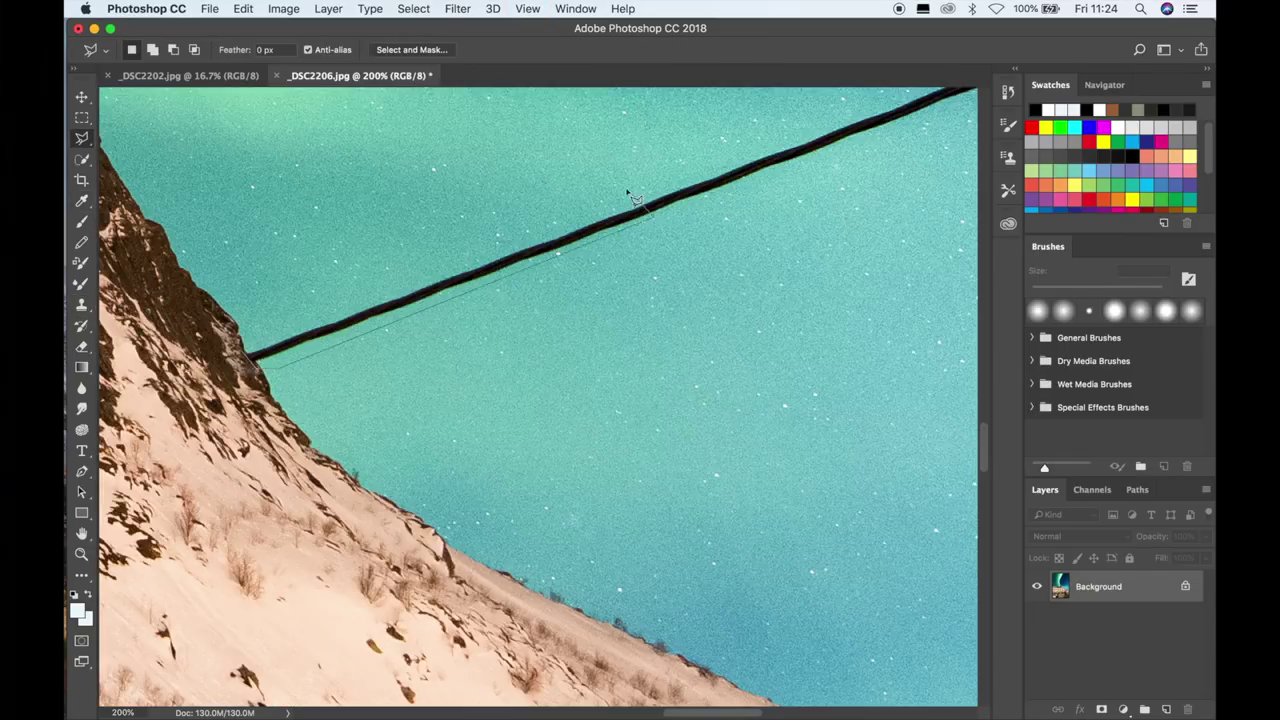
{"action": "key", "text": "Delete"}
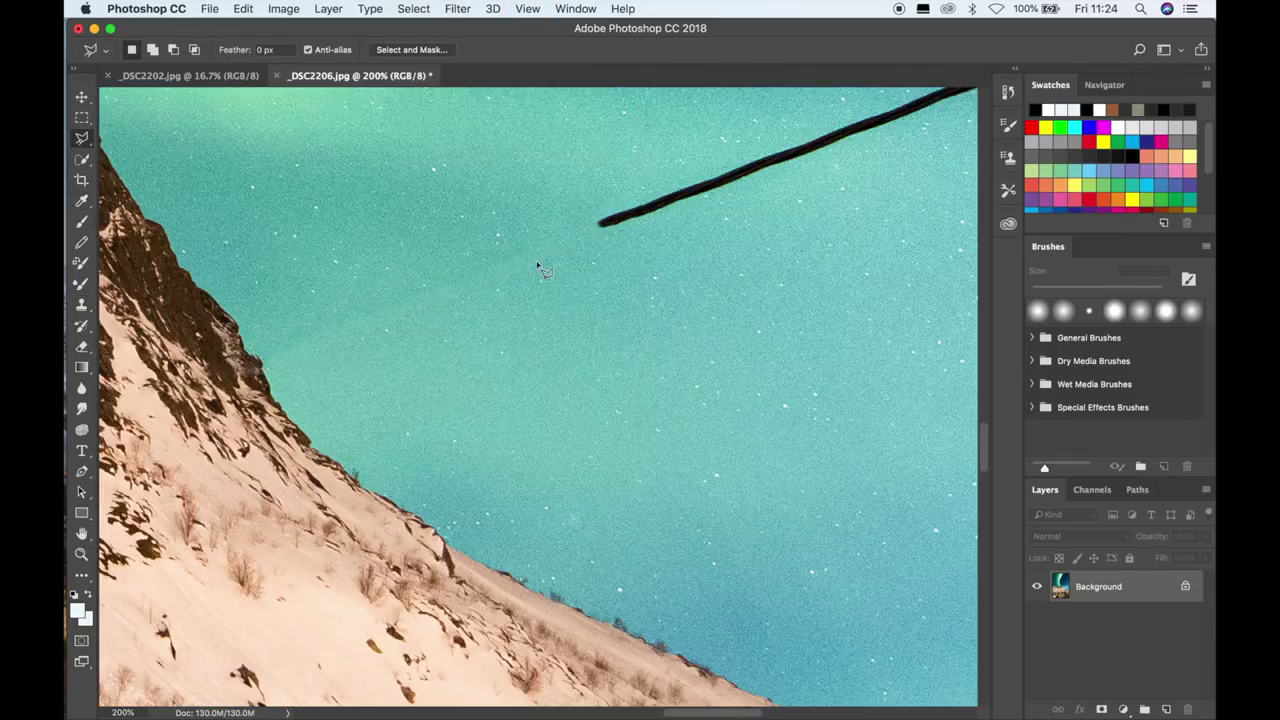
{"action": "key", "text": "super+minus"}
{"action": "key", "text": "super+minus"}
{"action": "key", "text": "super+plus"}
{"action": "key", "text": "super+plus"}
{"action": "key", "text": "super+plus"}
{"action": "key", "text": "s"}
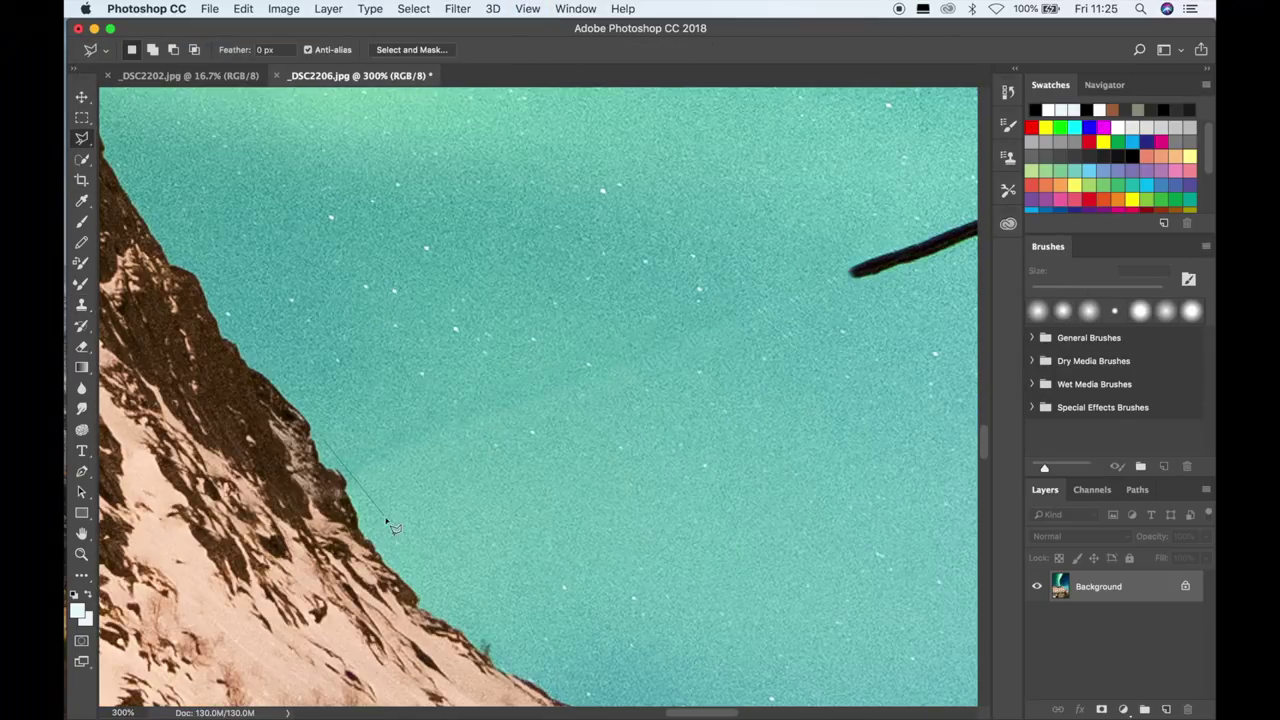
- Content-Aware Fill the selected section of the power line to erase it
{"action": "key", "text": "shift+BackSpace"}
{"action": "key", "text": "Return"}
{"action": "right_click", "coordinate": [476, 348]}
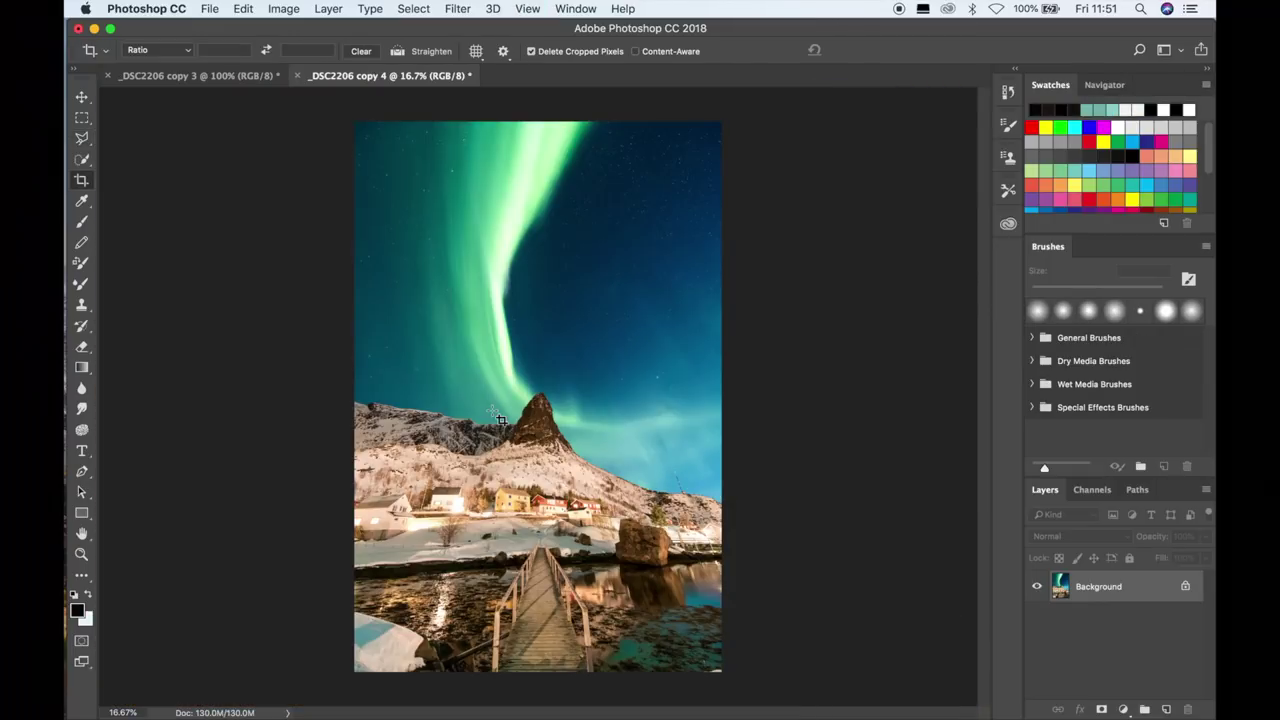
{"action": "left_click", "coordinate": [82, 138]}
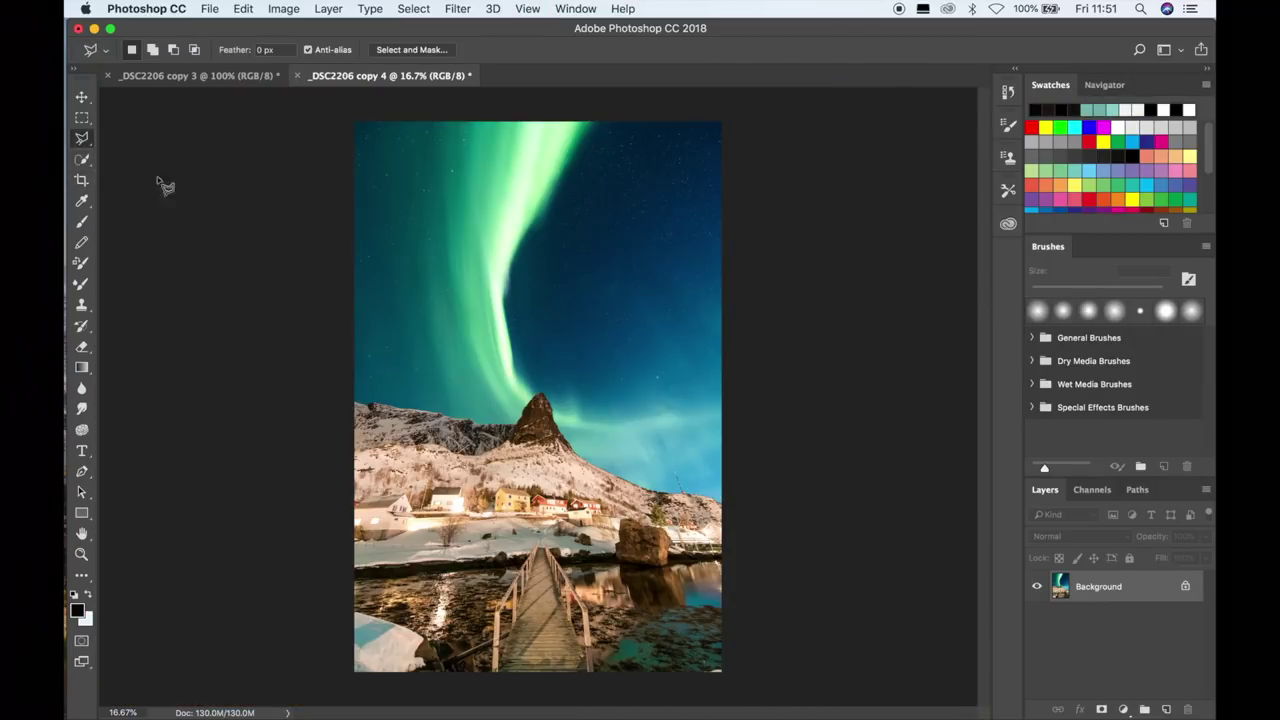
{"action": "key", "text": "super+plus"}
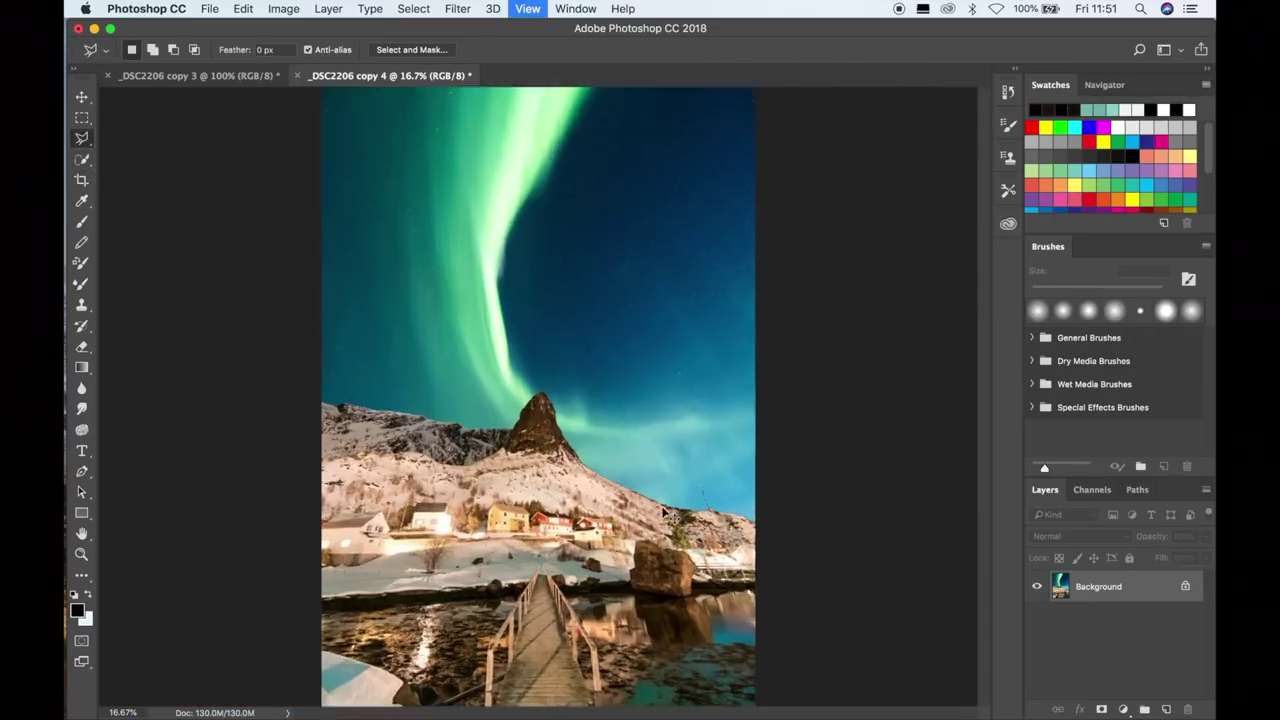
{"action": "key", "text": "super+plus"}
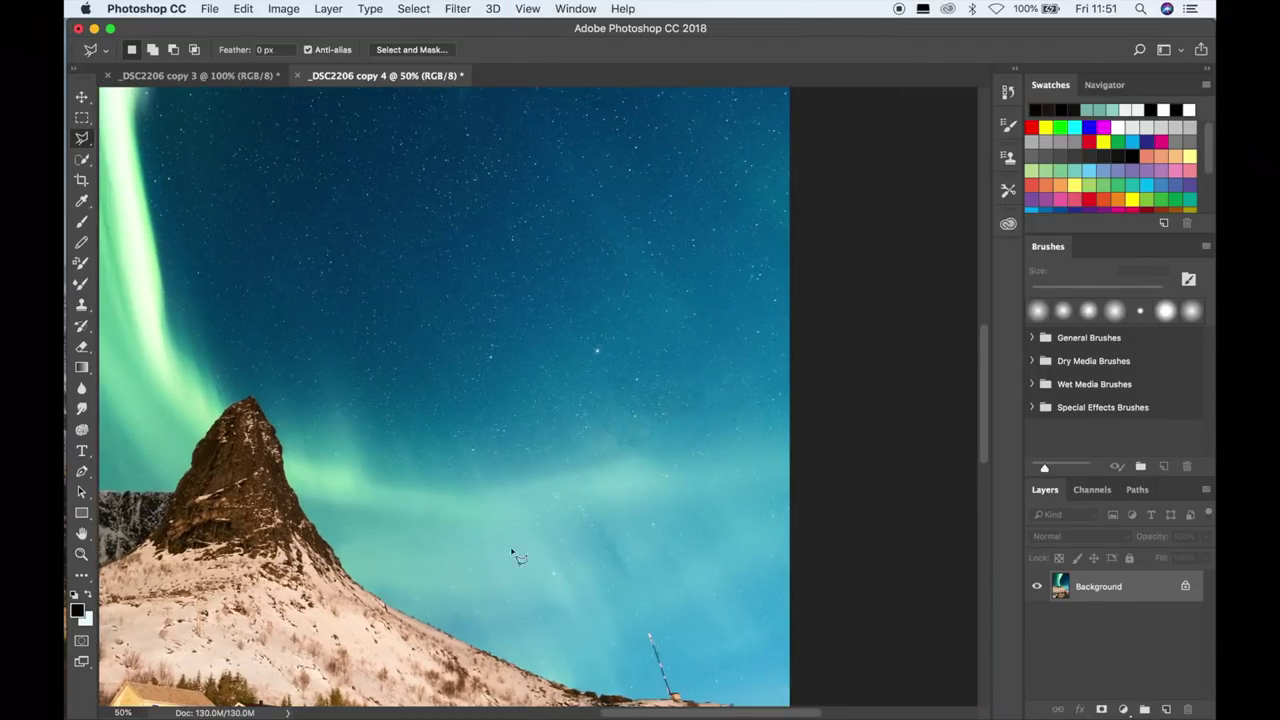
{"action": "key", "text": "super+minus"}
{"action": "key", "text": "super+minus"}
{"action": "key", "text": "super+minus"}
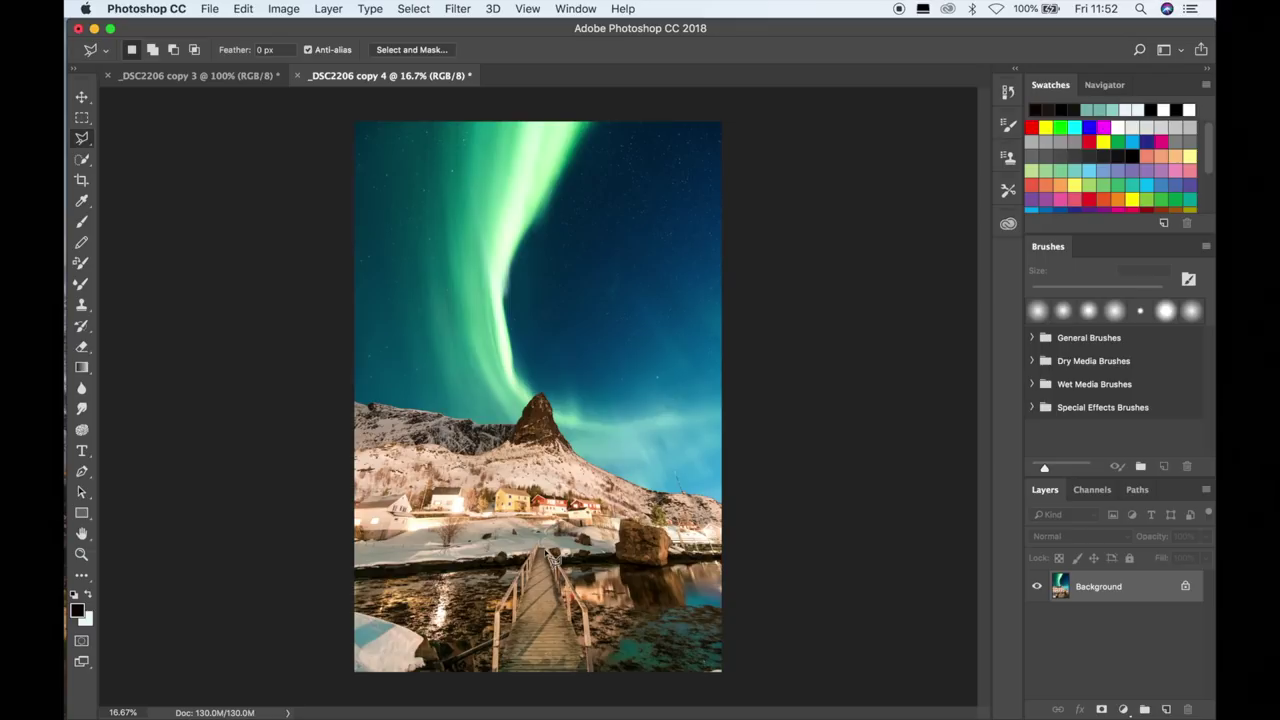
{"action": "key", "text": "super+plus"}
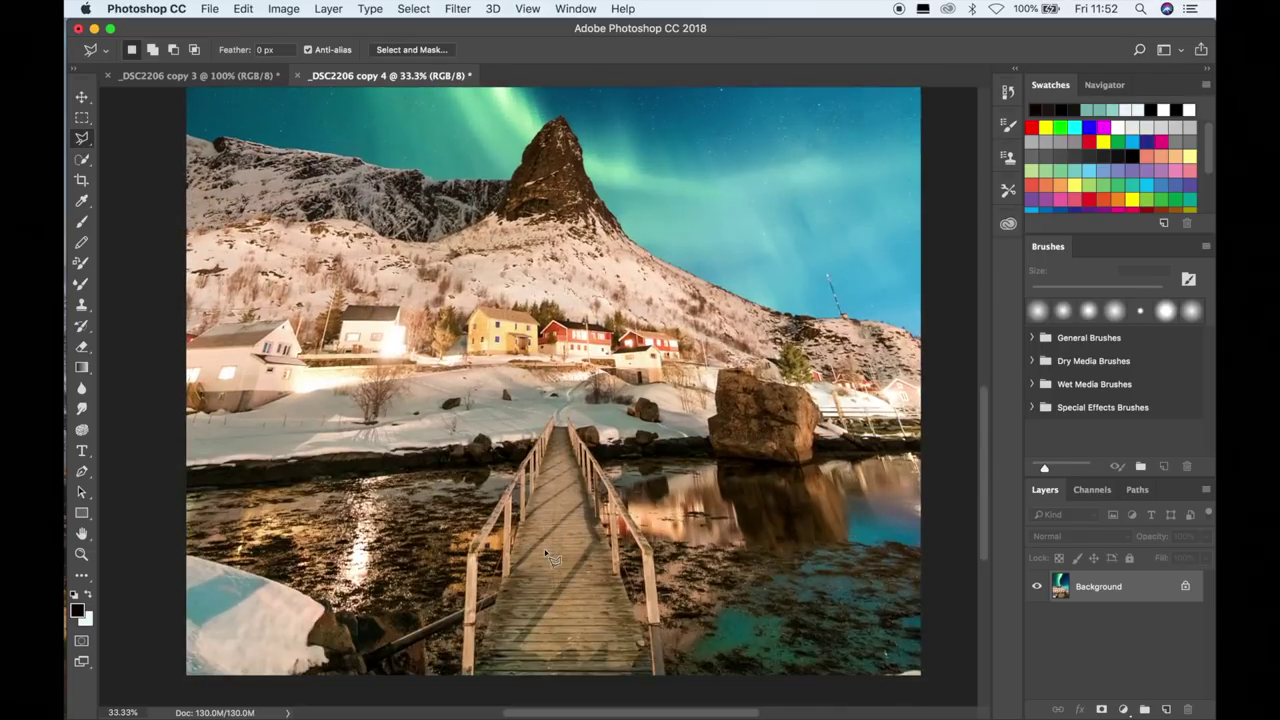
{"action": "scroll", "coordinate": [553, 412], "scroll_direction": "up", "scroll_amount": 3}
{"action": "scroll", "coordinate": [563, 249], "scroll_direction": "up", "scroll_amount": 5}
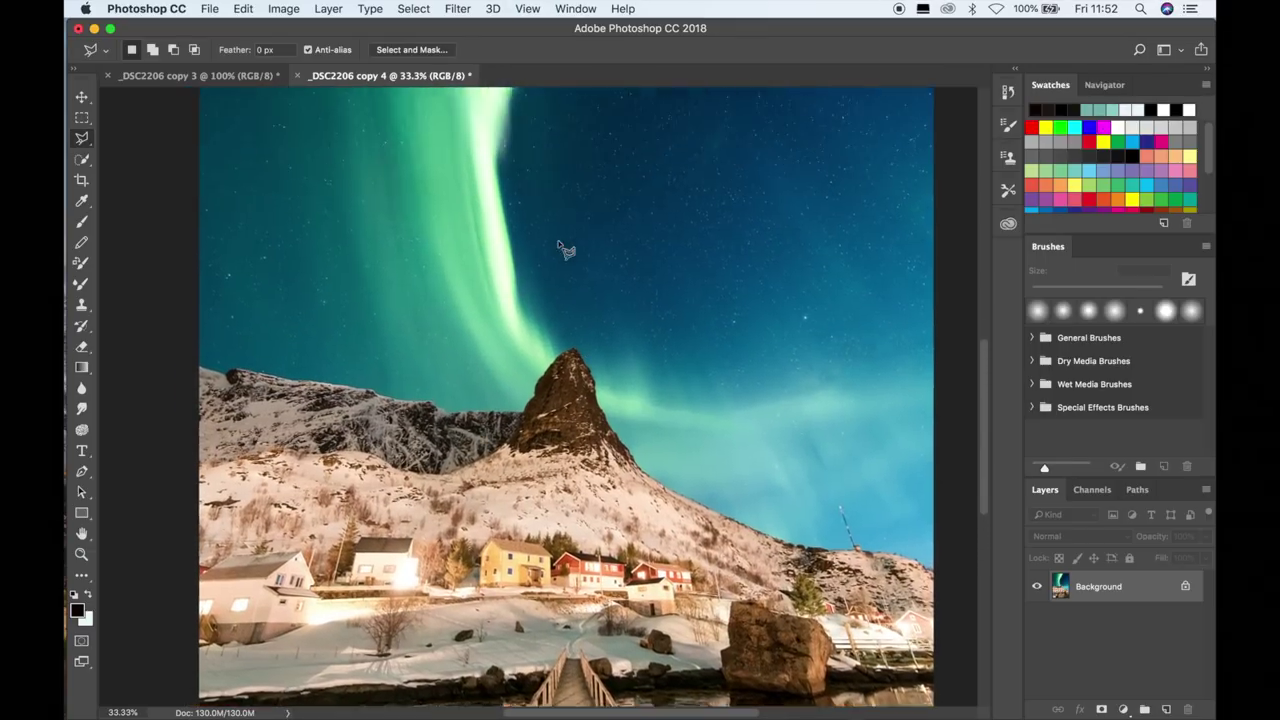
{"action": "key", "text": "super+minus"}
{"action": "key", "text": "super+minus"}
{"action": "key", "text": "super+minus"}
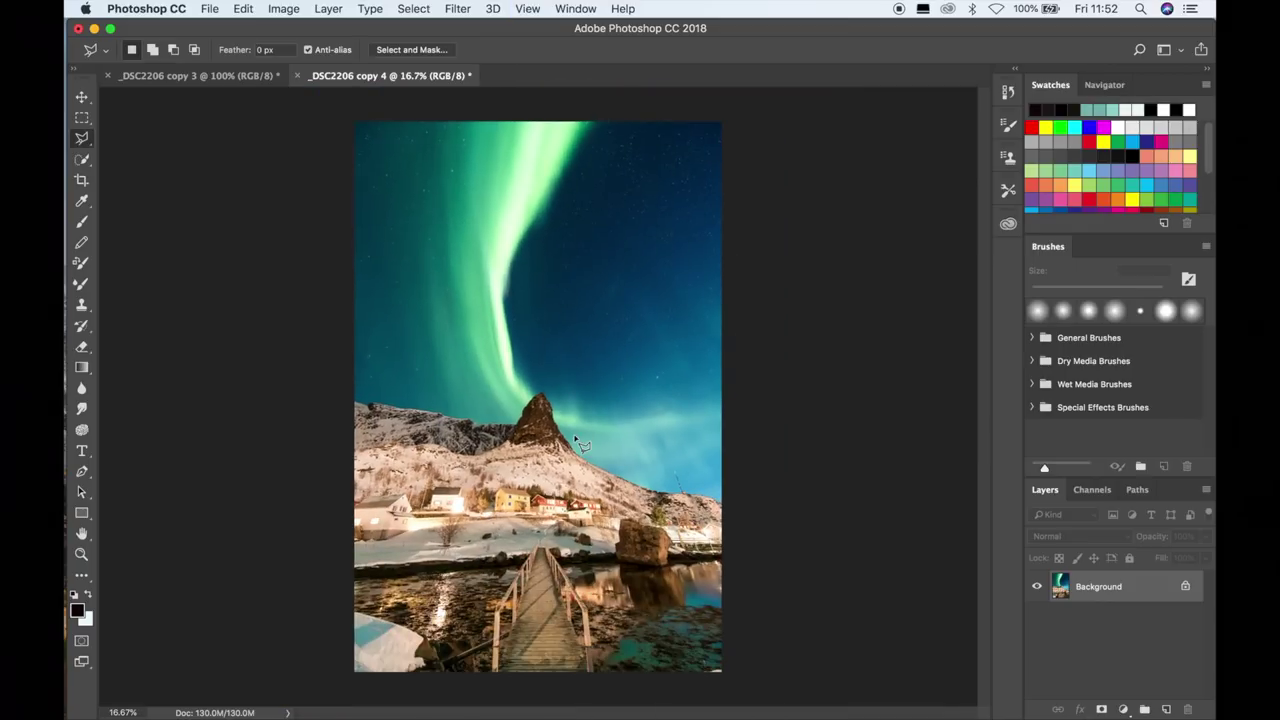